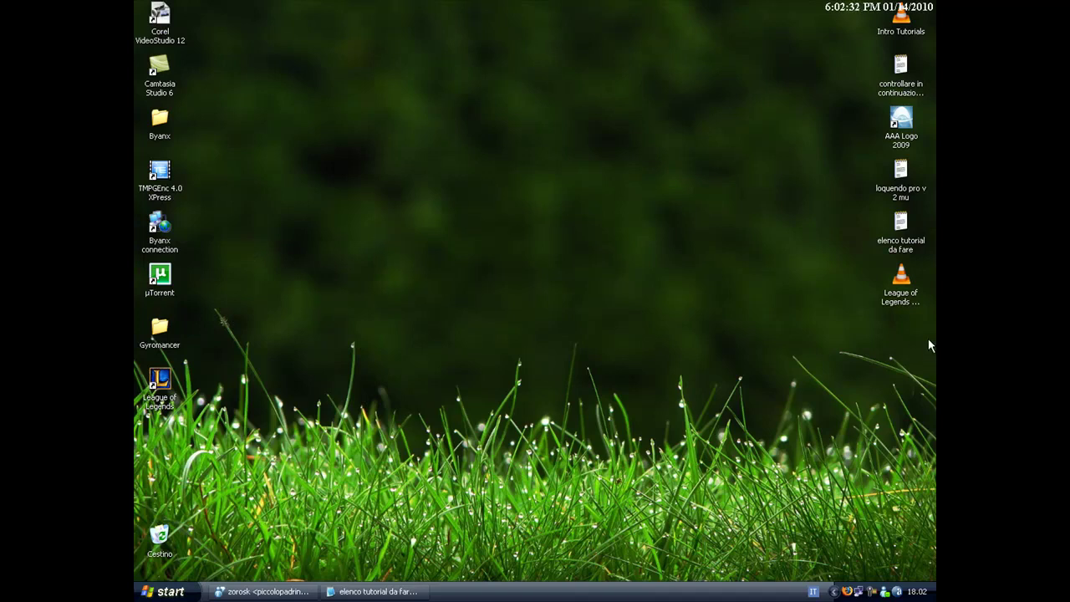
pyautogui.moveTo(803, 304); pyautogui.dragTo(895, 504)
pyautogui.moveTo(806, 311); pyautogui.dragTo(928, 451)
pyautogui.moveTo(232, 318); pyautogui.dragTo(639, 434)
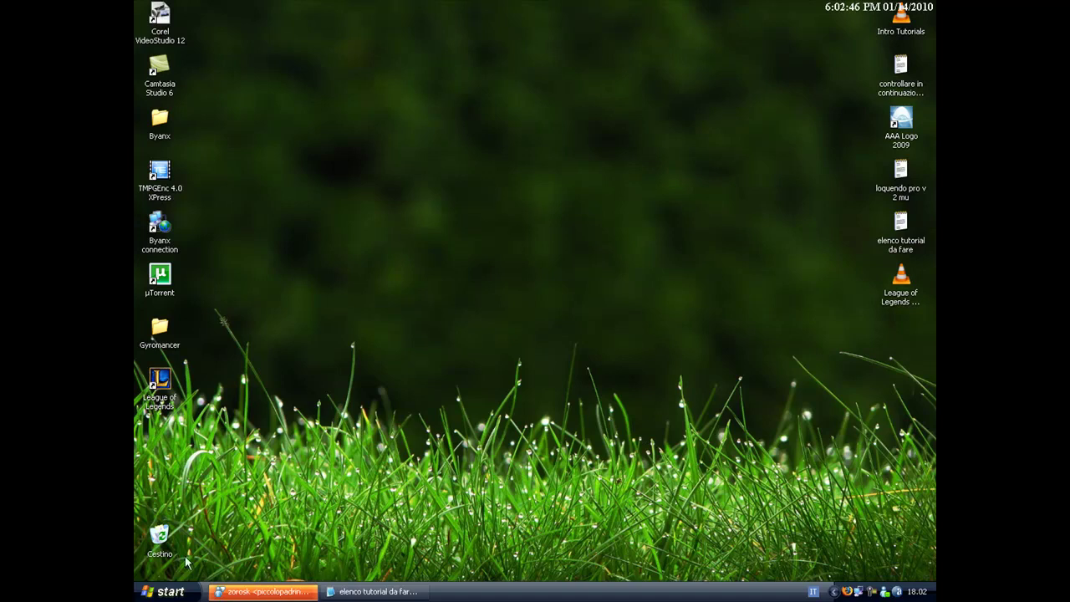
# Open the Windows Run dialog and launch iexpress.exe.
pyautogui.click(171, 592)
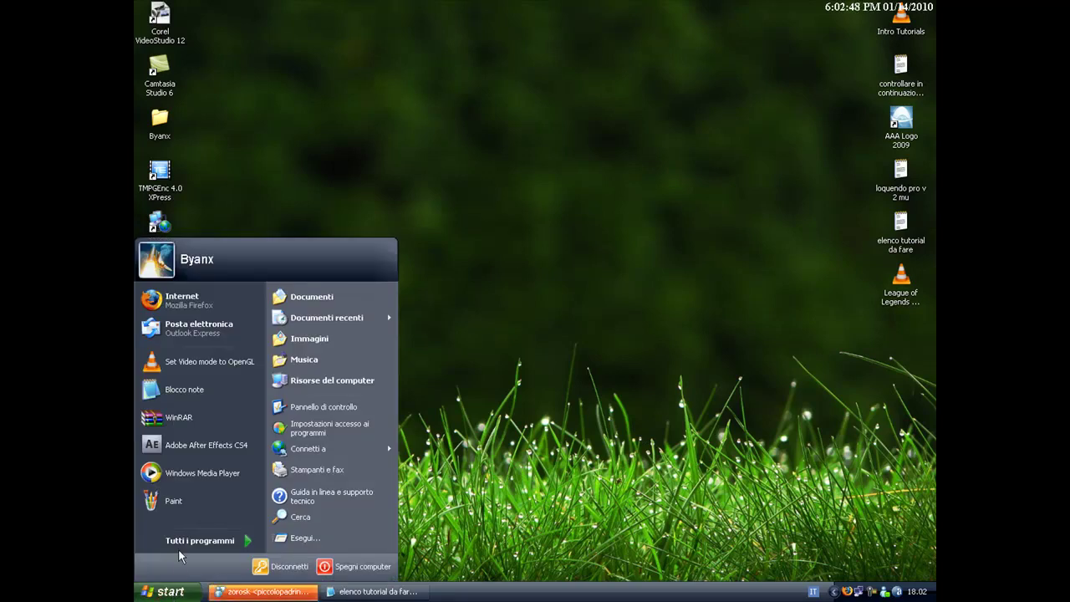
pyautogui.click(317, 539)
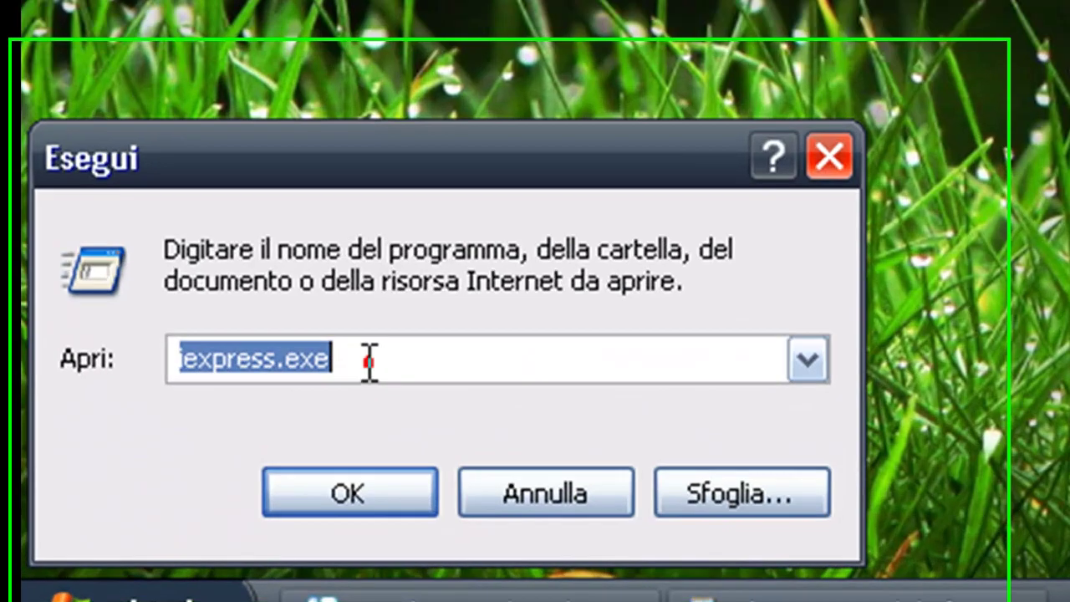
pyautogui.click(368, 361)
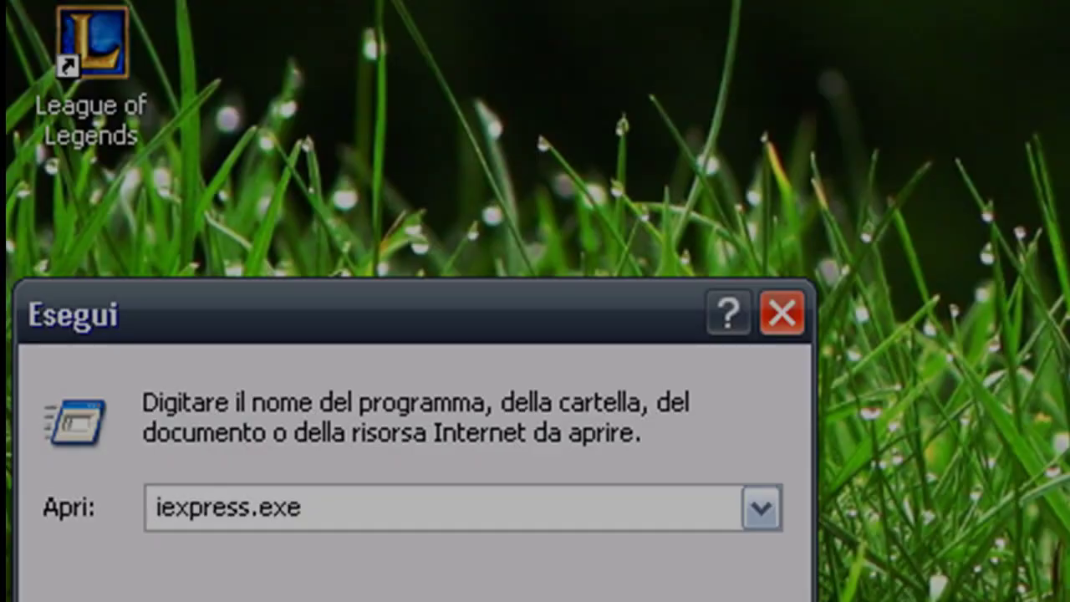
pyautogui.click(373, 455)
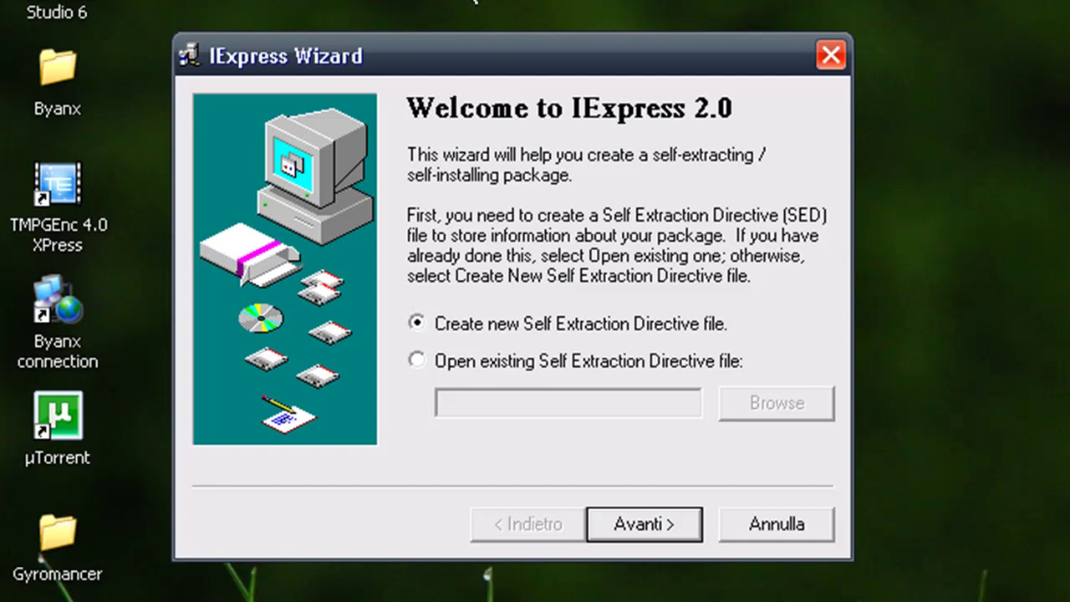
# Create a new Self Extraction Directive with the purpose "Extract files only" and title the package "Prova mod".
pyautogui.moveTo(433, 53); pyautogui.dragTo(849, 83)
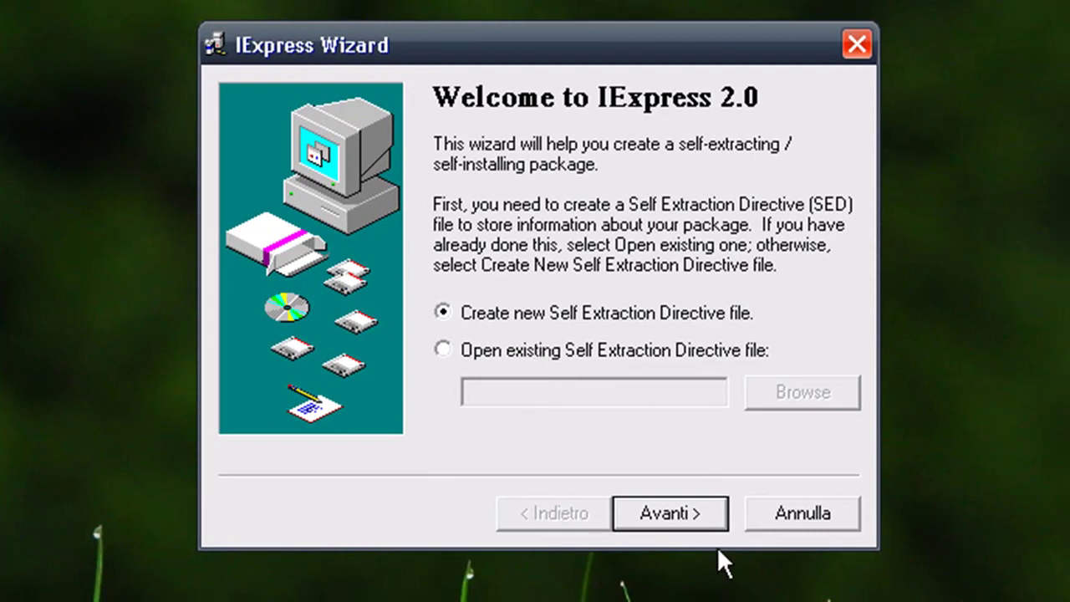
pyautogui.click(698, 518)
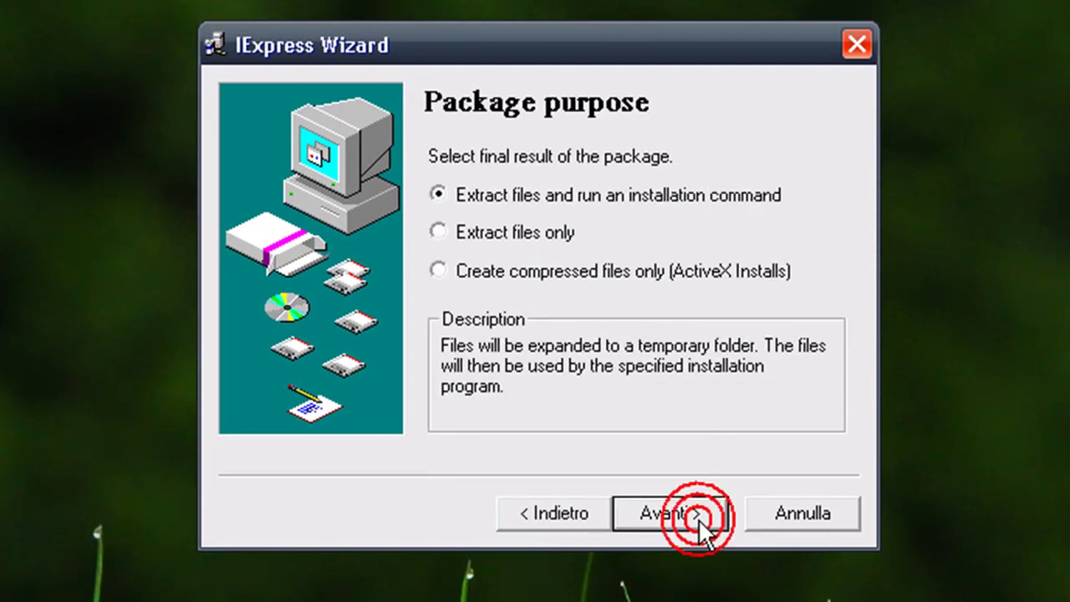
pyautogui.click(437, 232)
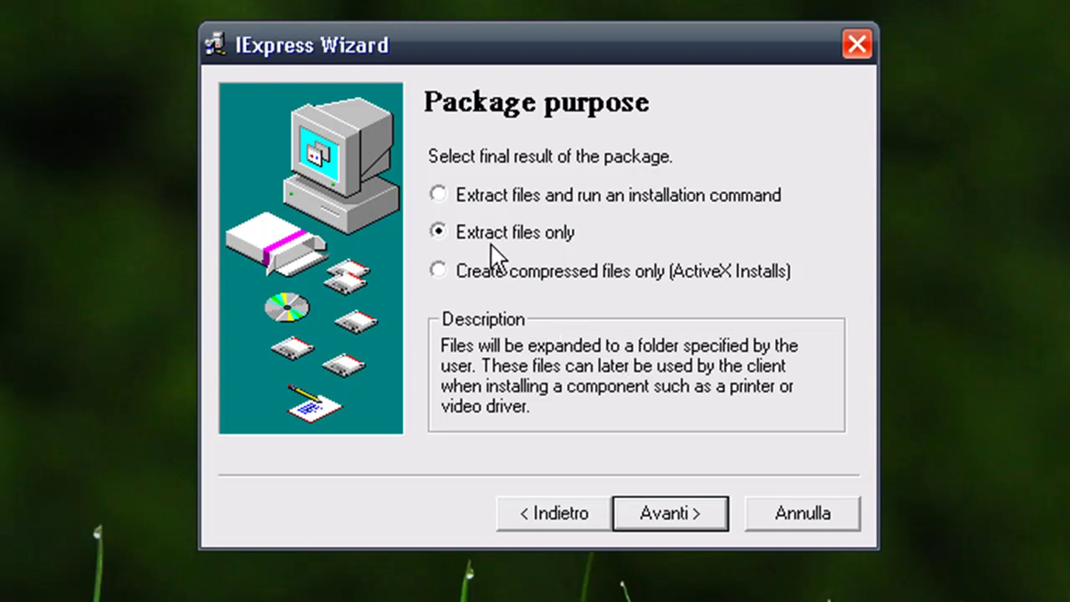
pyautogui.click(671, 512)
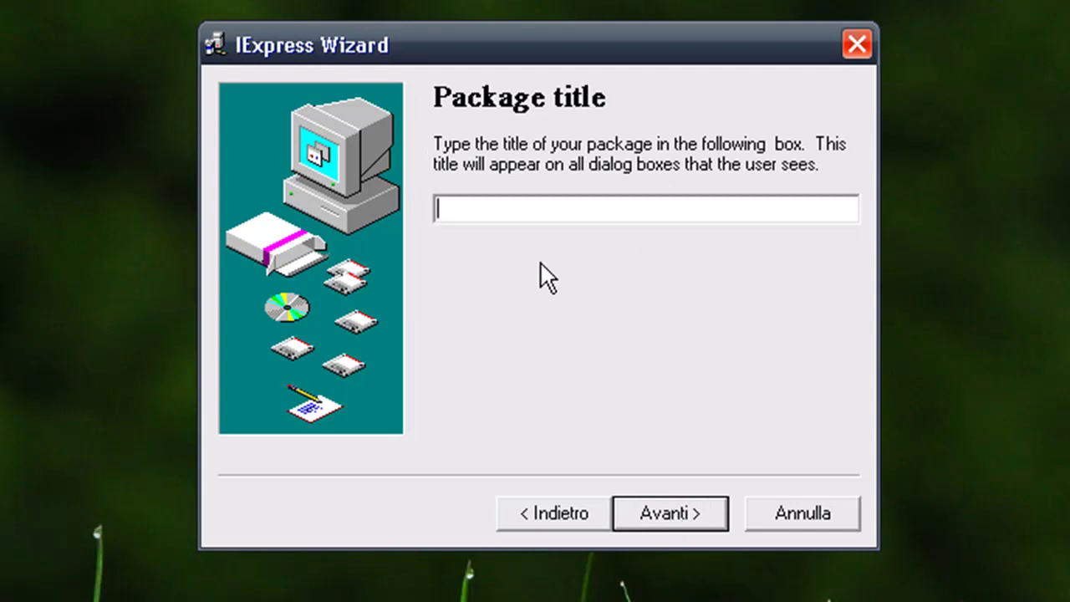
pyautogui.write('Prova mod')
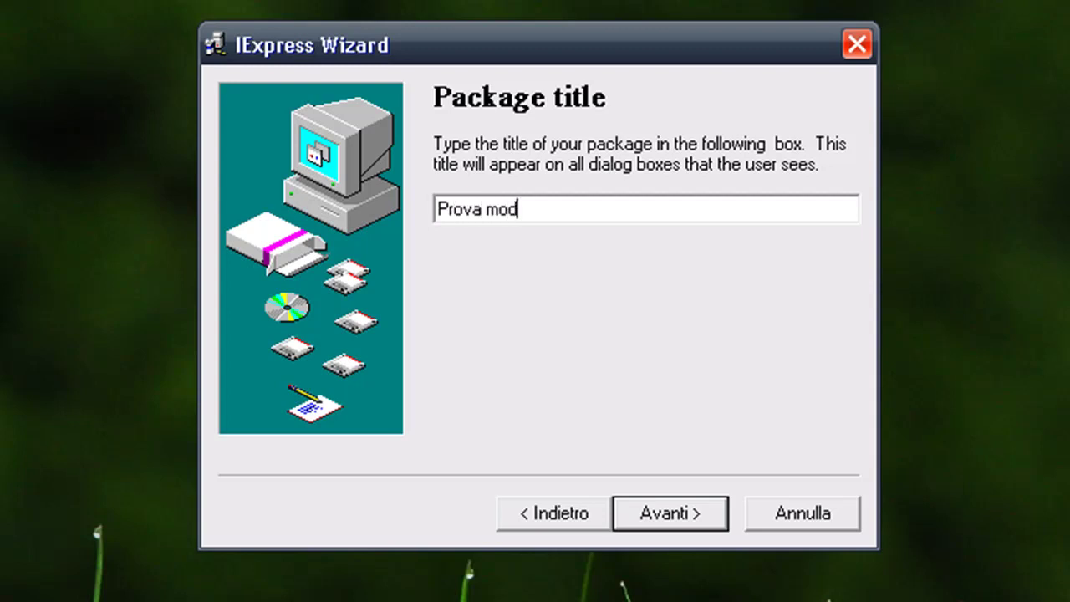
pyautogui.click(666, 513)
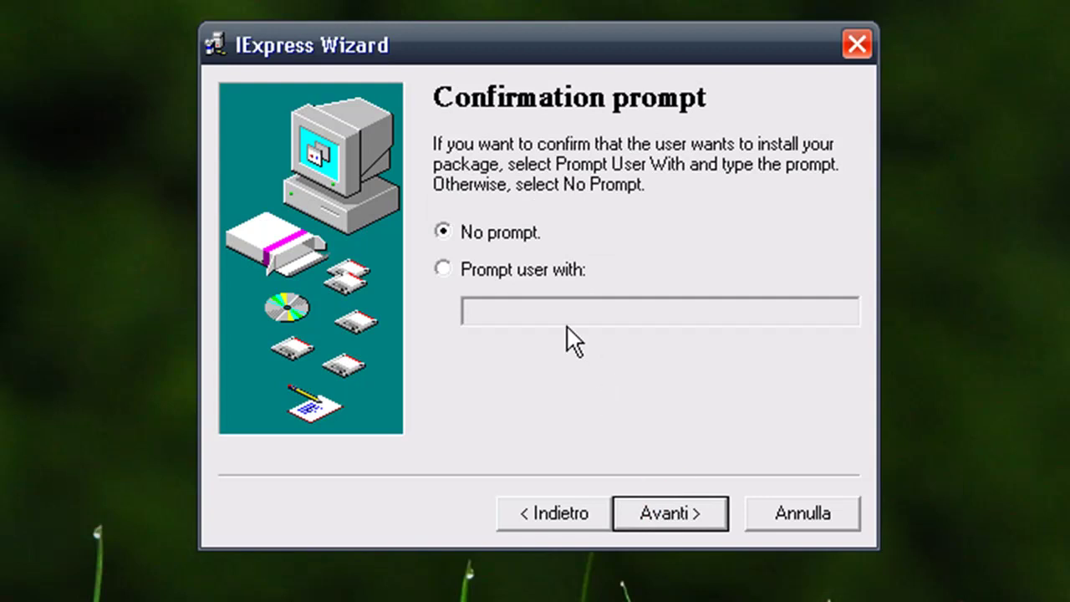
# Enable the user confirmation prompt with the text "Ciao, questo è un programma di installazione della mod del gioco x".
pyautogui.click(443, 269)
pyautogui.click(517, 311)
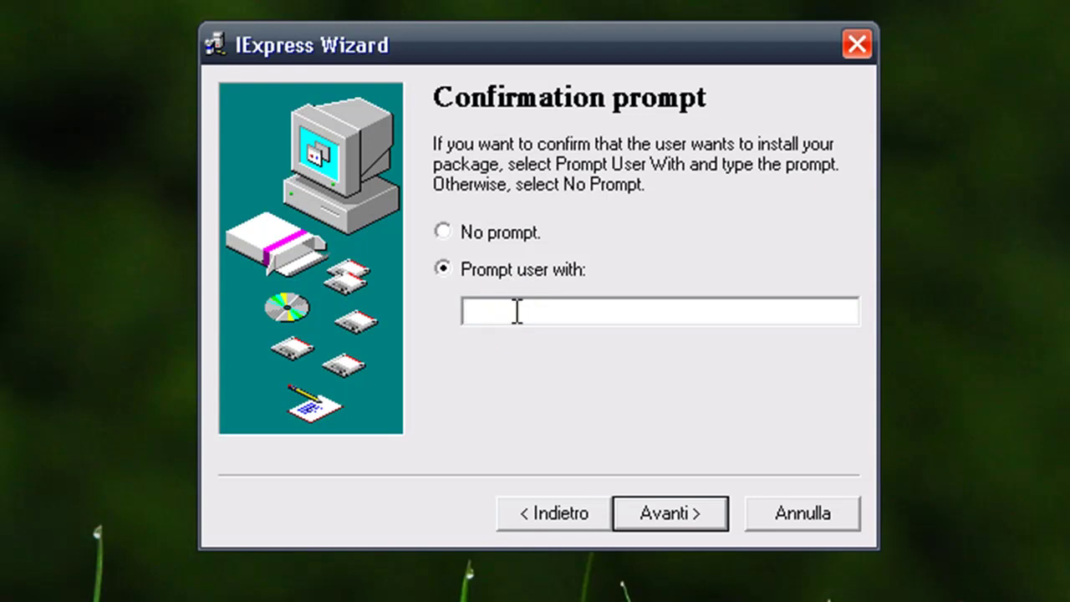
pyautogui.write('Ciao, questo è un p')
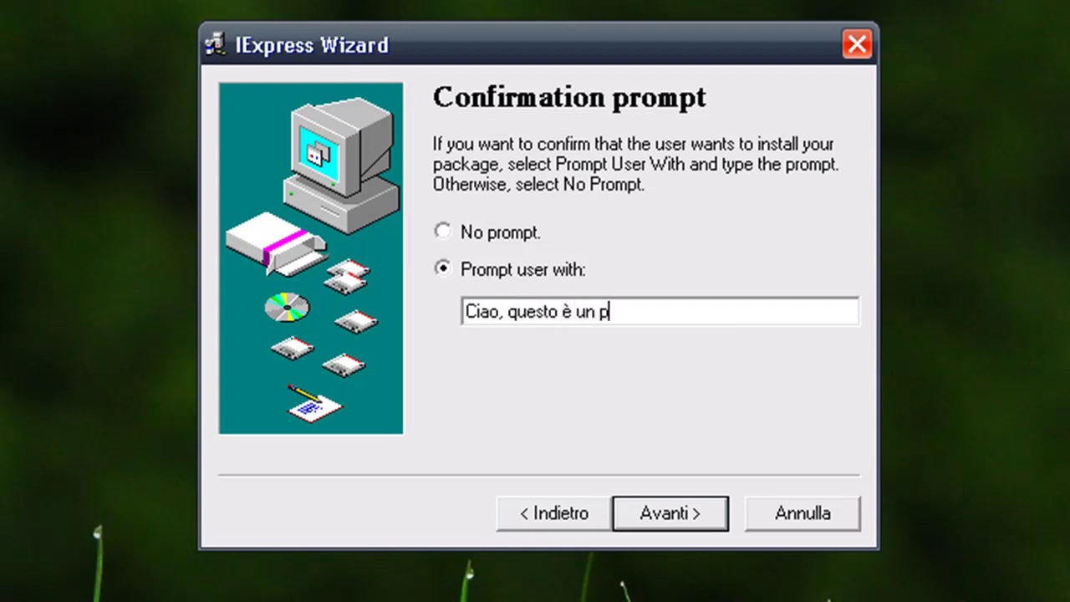
pyautogui.write('rogram')
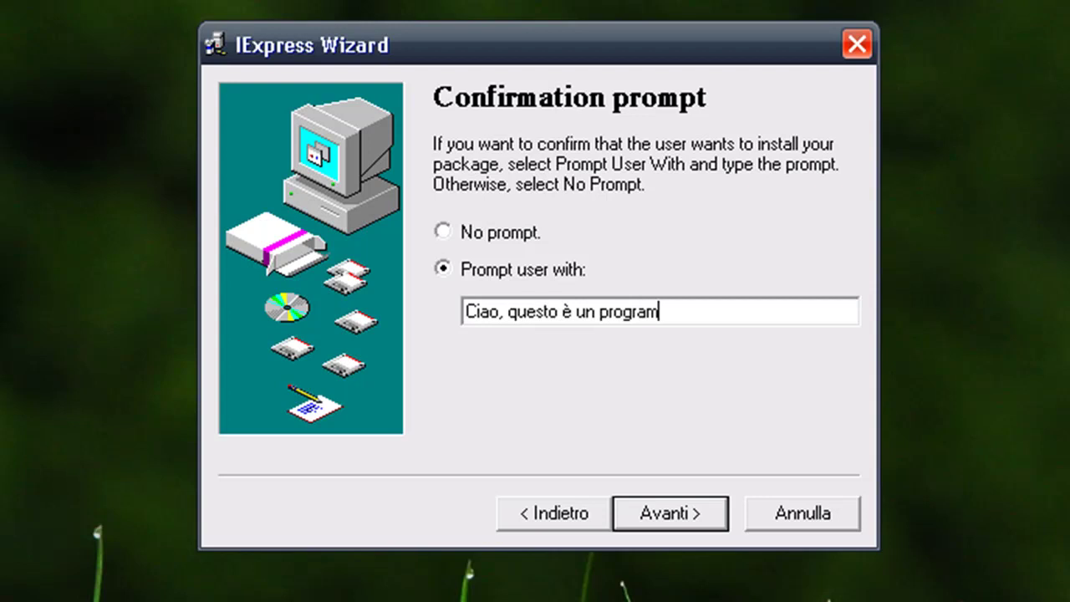
pyautogui.write('ma di in')
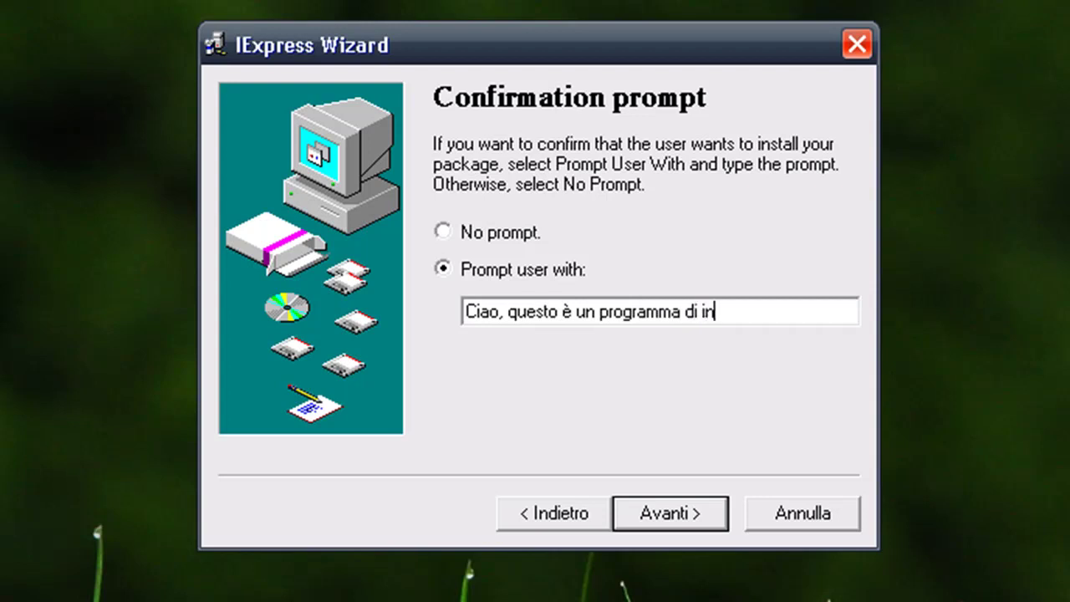
pyautogui.write('stallazio')
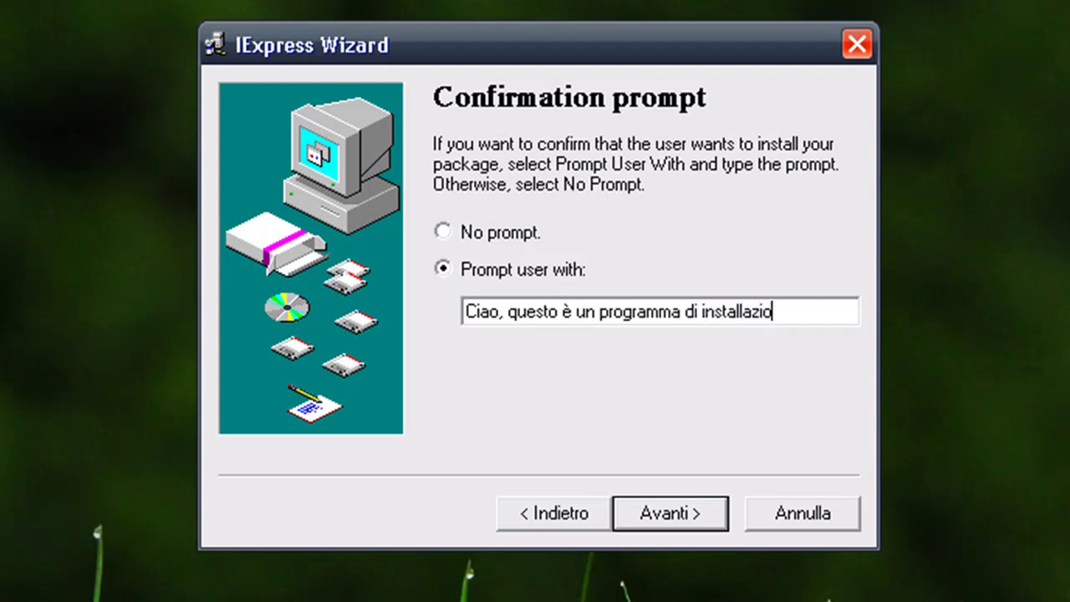
pyautogui.write('ne della')
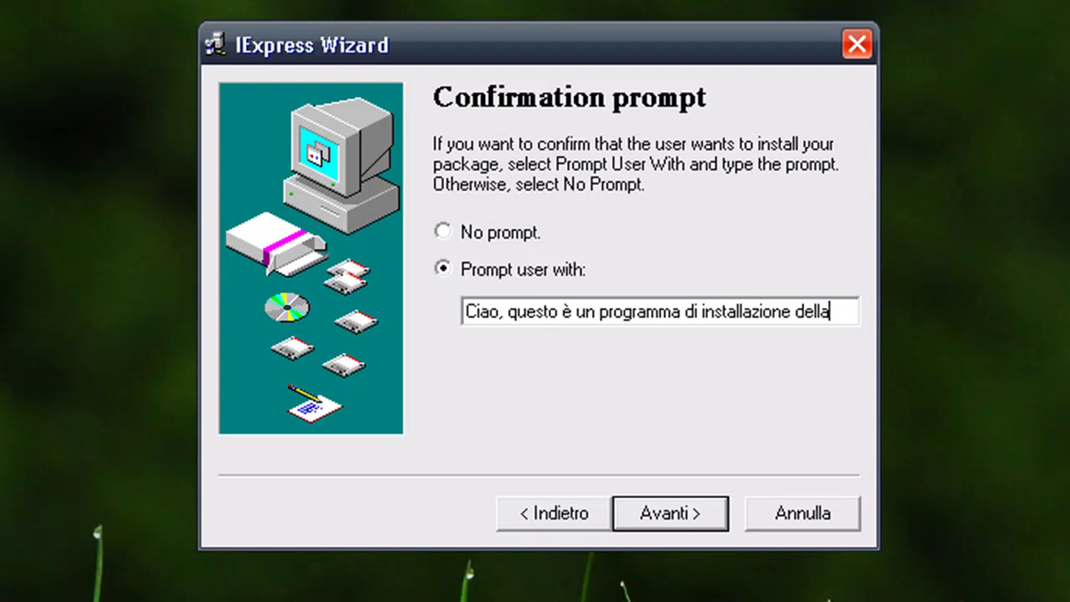
pyautogui.write(' mod dwe')
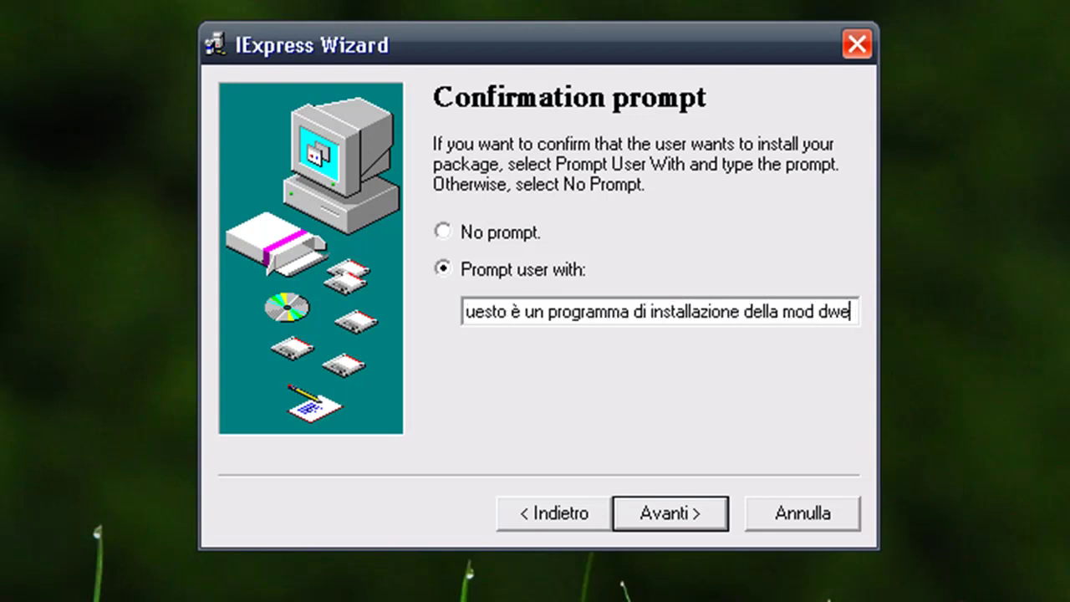
pyautogui.write('l gioco x')
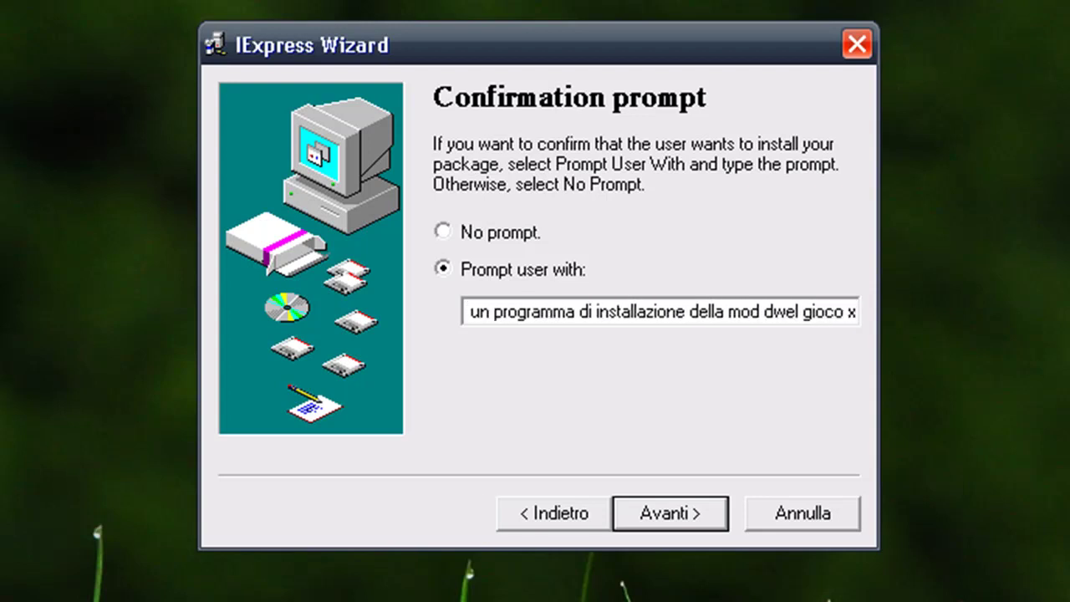
pyautogui.click(783, 312)
pyautogui.press('BackSpace')
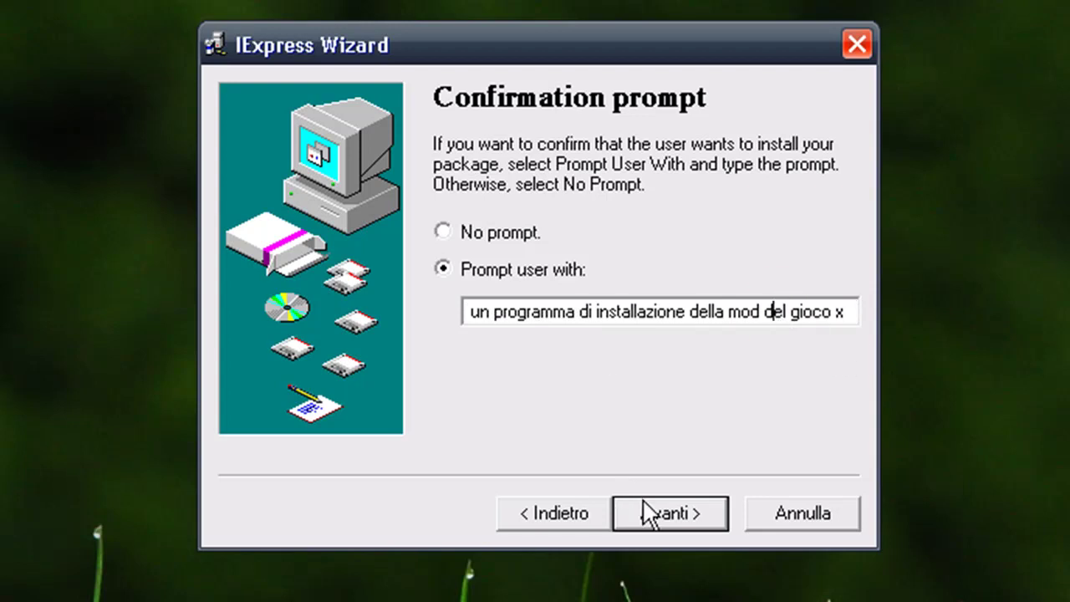
pyautogui.click(678, 516)
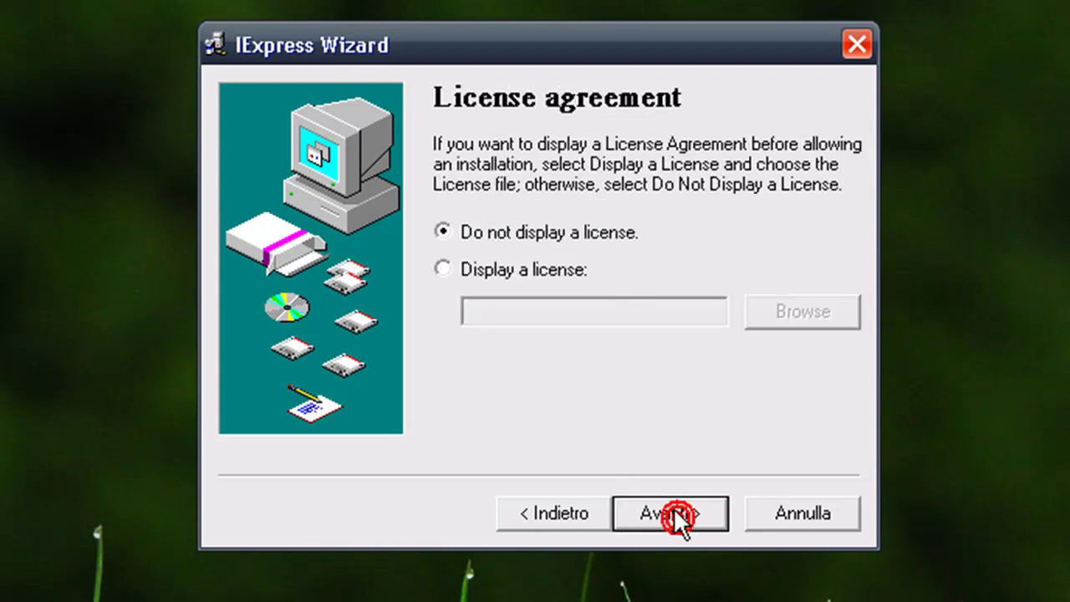
# Set the package to display a license, using the text file "elenco tutorial da fare" from the Desktop.
pyautogui.click(442, 269)
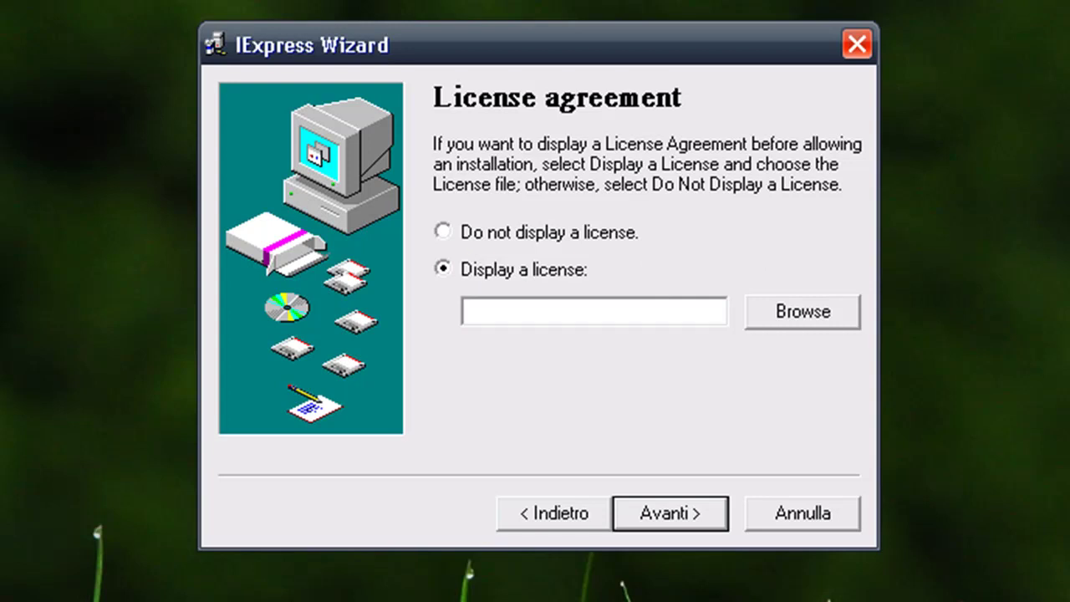
pyautogui.moveTo(659, 30); pyautogui.dragTo(628, 159)
pyautogui.moveTo(386, 173); pyautogui.dragTo(471, 92)
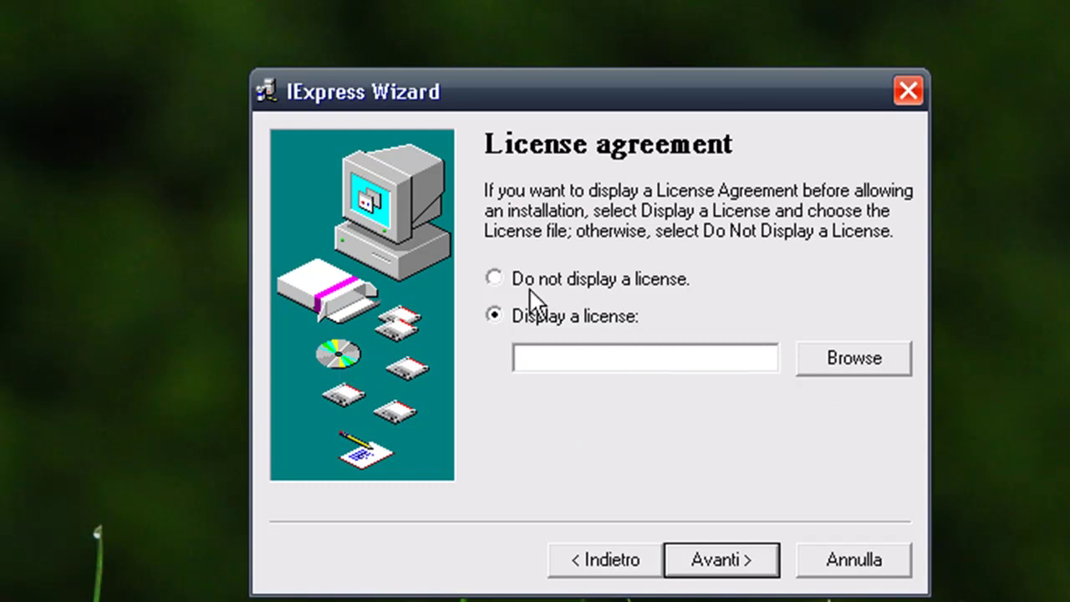
pyautogui.click(496, 281)
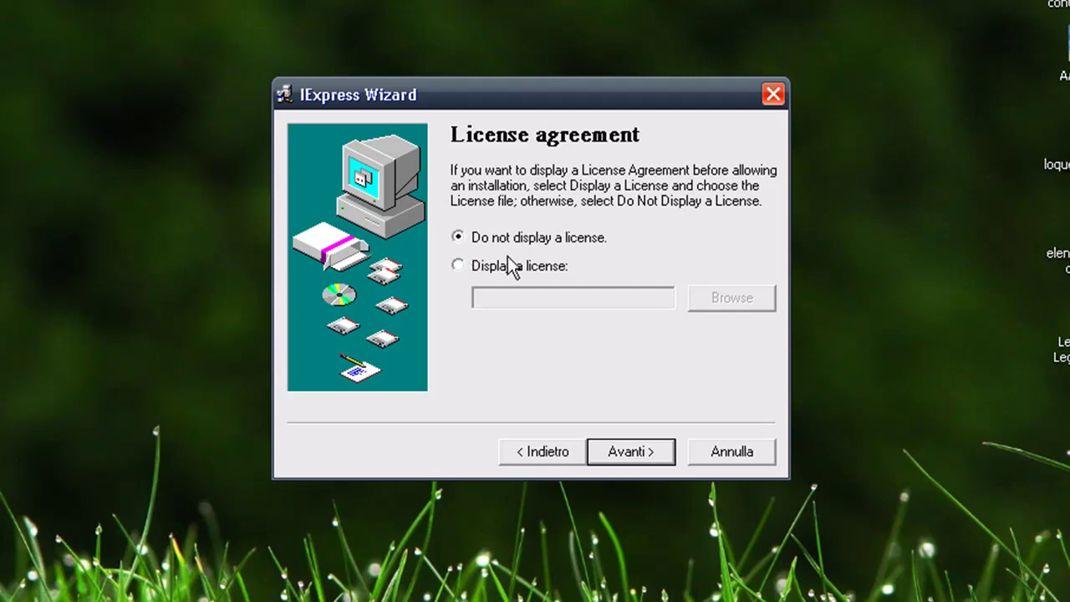
pyautogui.click(458, 266)
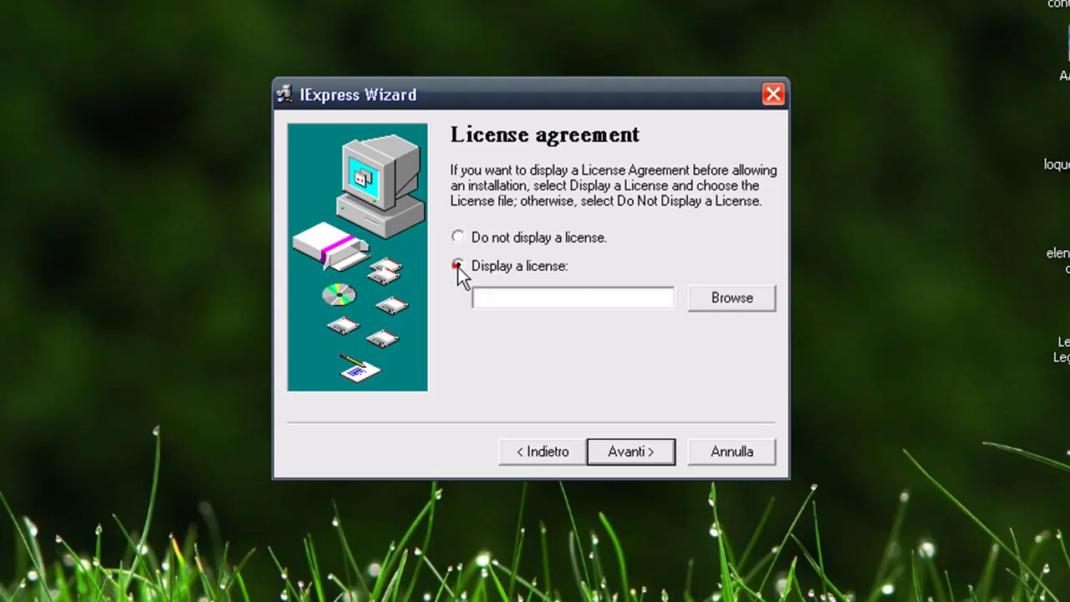
pyautogui.click(717, 297)
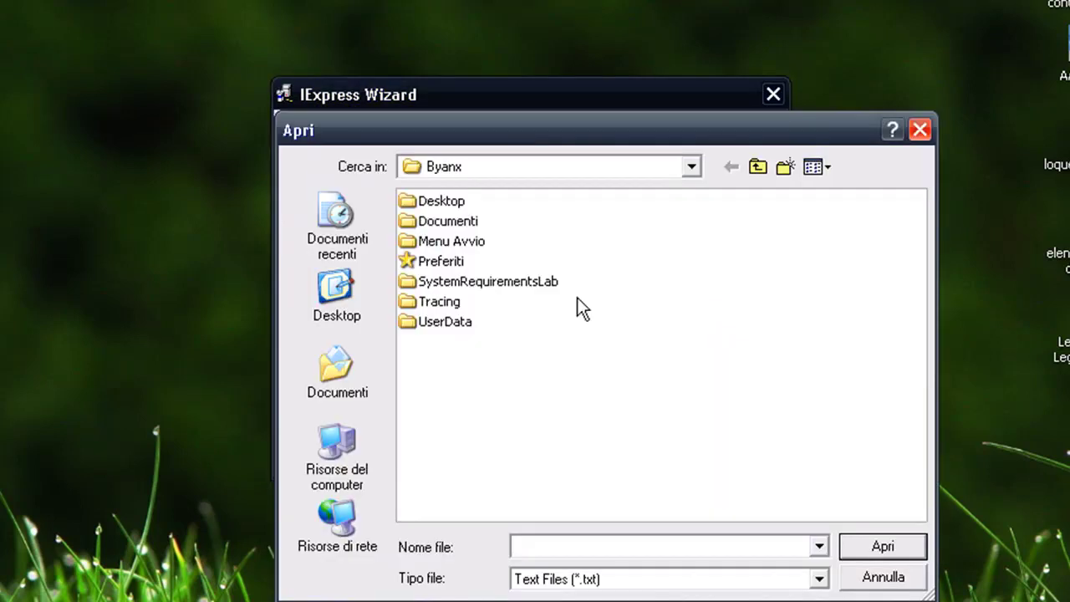
pyautogui.click(327, 307)
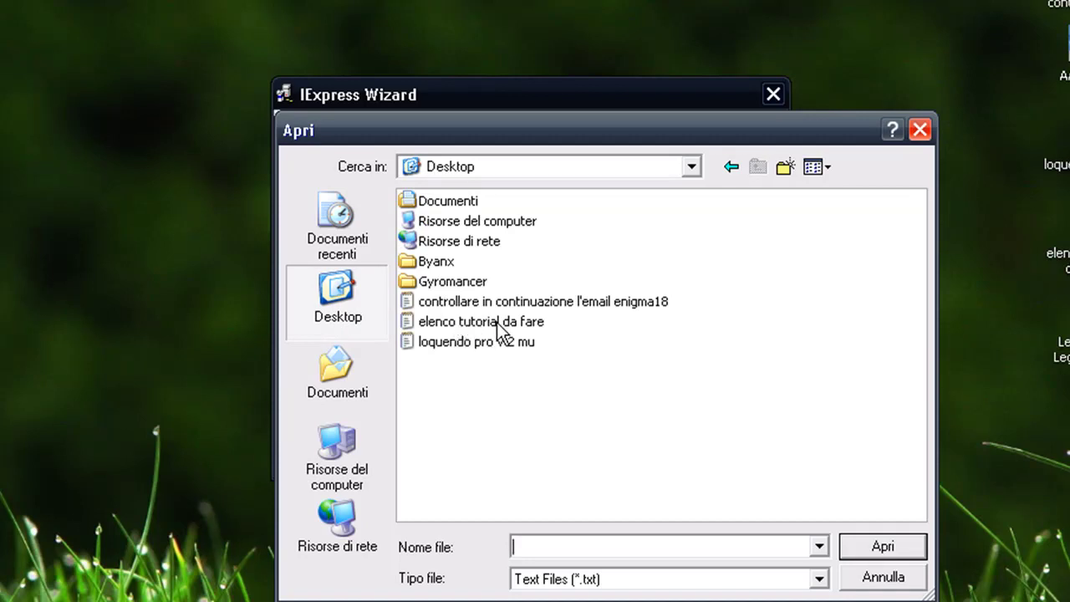
pyautogui.click(472, 322)
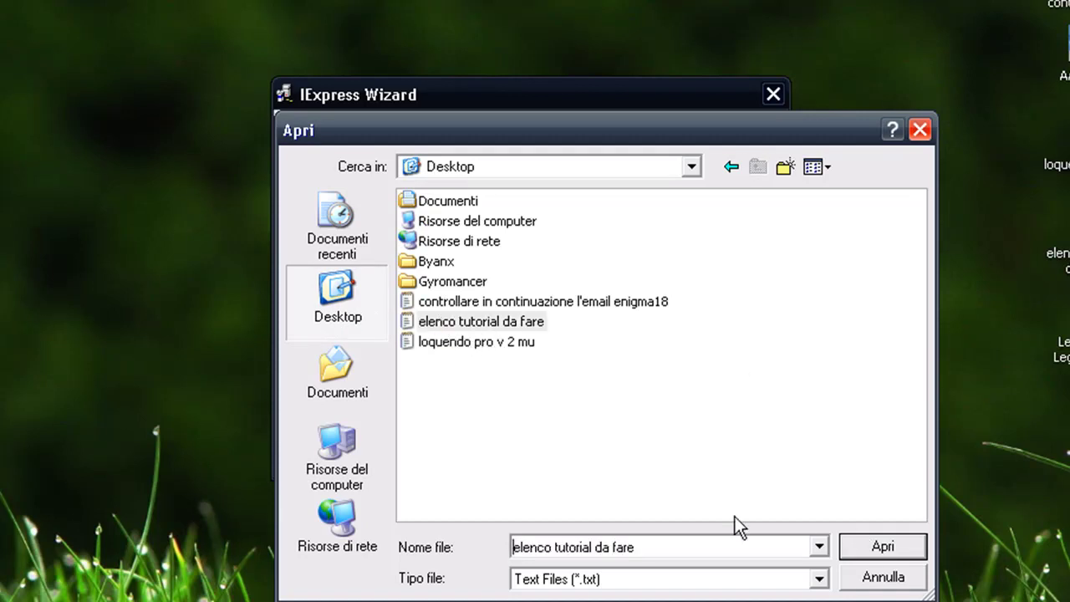
pyautogui.click(890, 546)
pyautogui.click(640, 452)
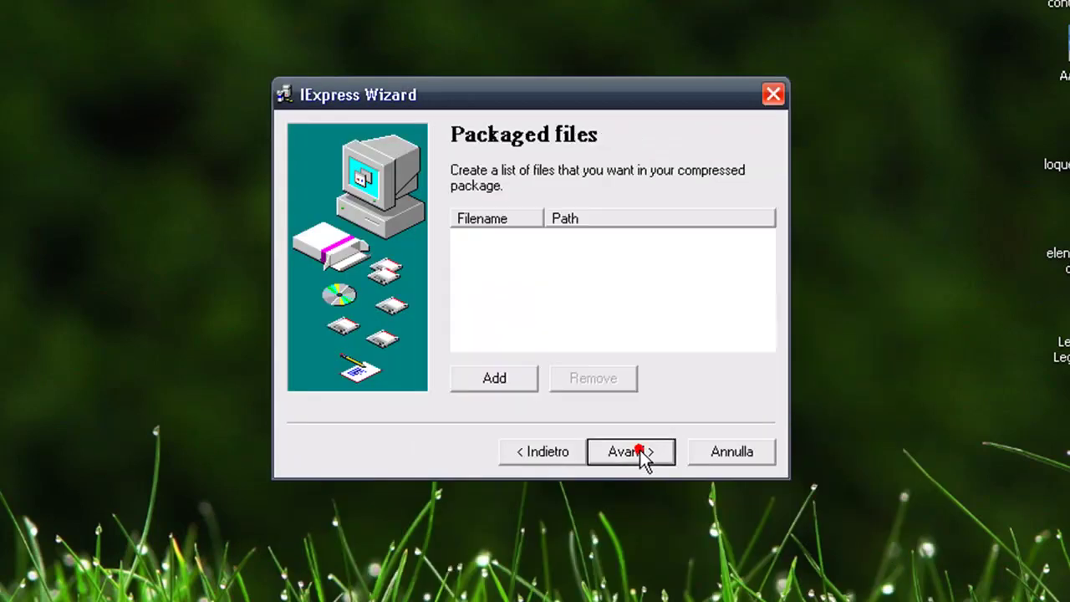
# Add the Desktop files "loquendo pro v 2 mu" and "controllare in continuazione l'email enigma18" to the package and accept the list.
pyautogui.click(515, 382)
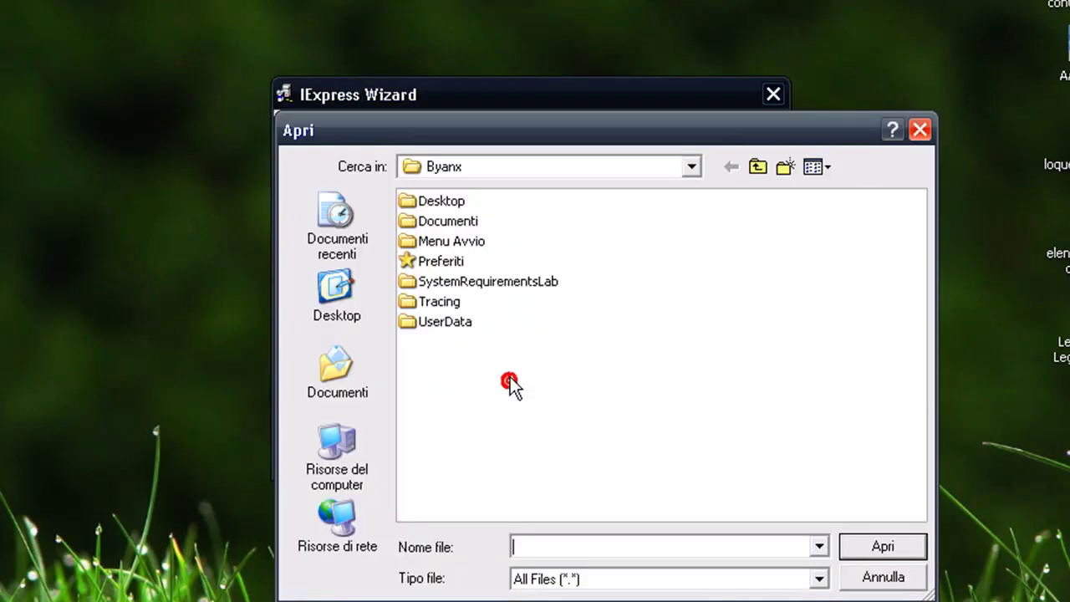
pyautogui.click(322, 319)
pyautogui.click(728, 220)
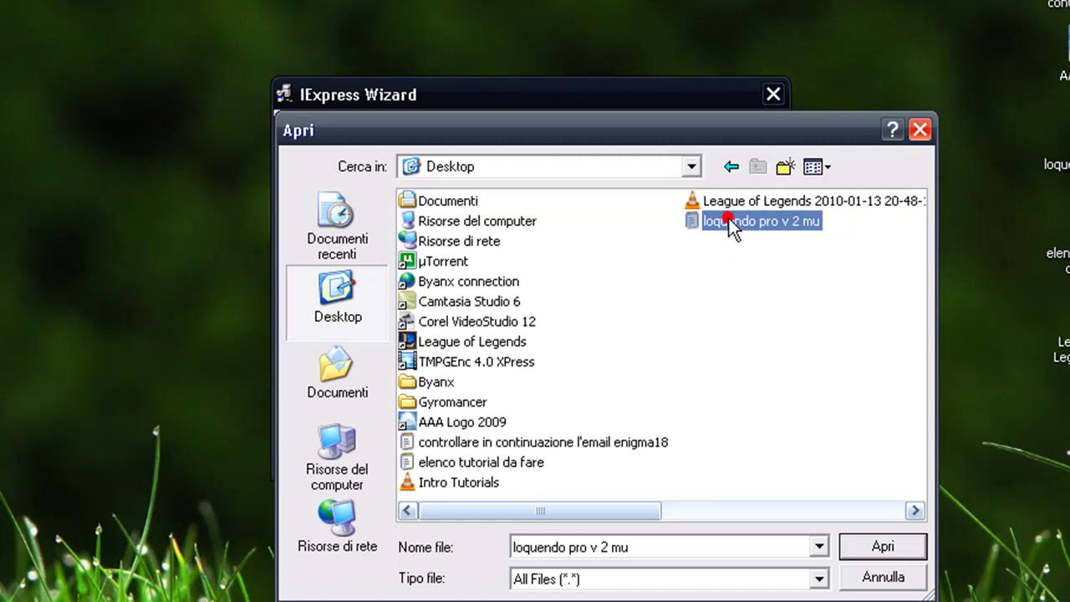
pyautogui.click(889, 551)
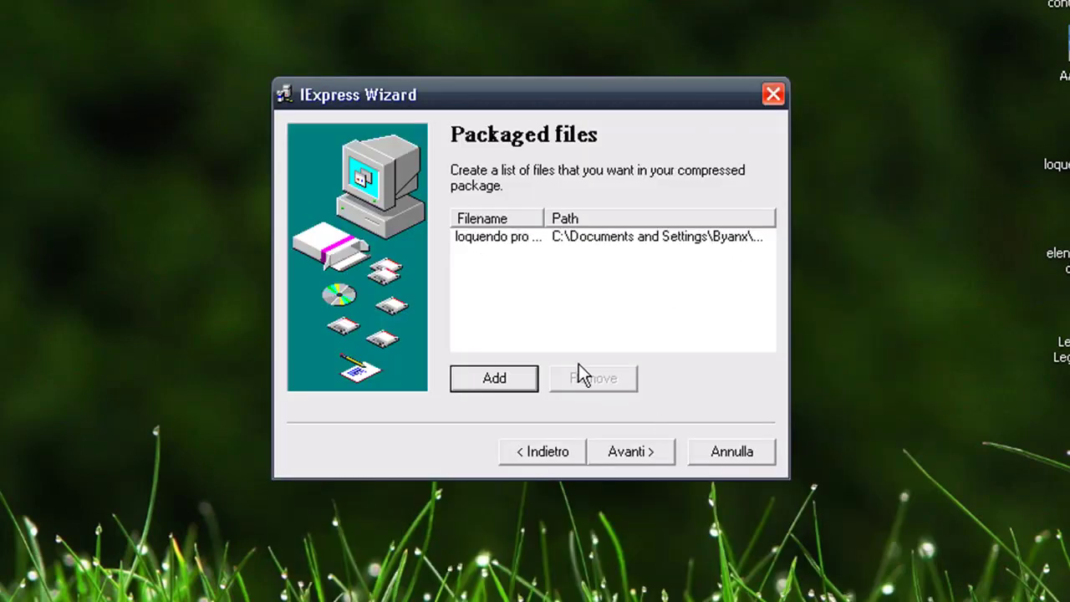
pyautogui.click(499, 386)
pyautogui.click(473, 440)
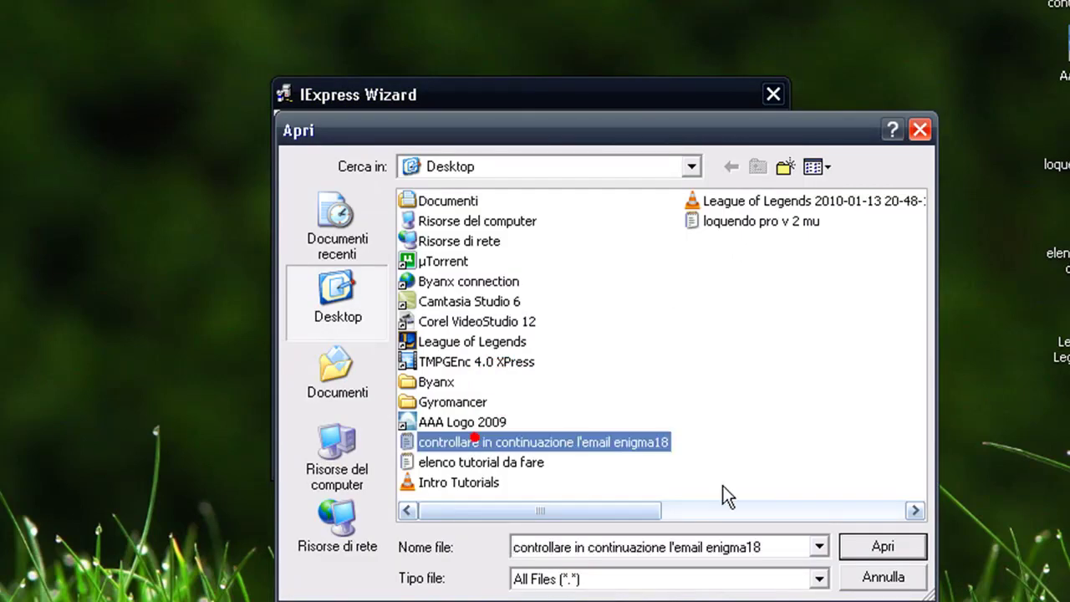
pyautogui.click(847, 546)
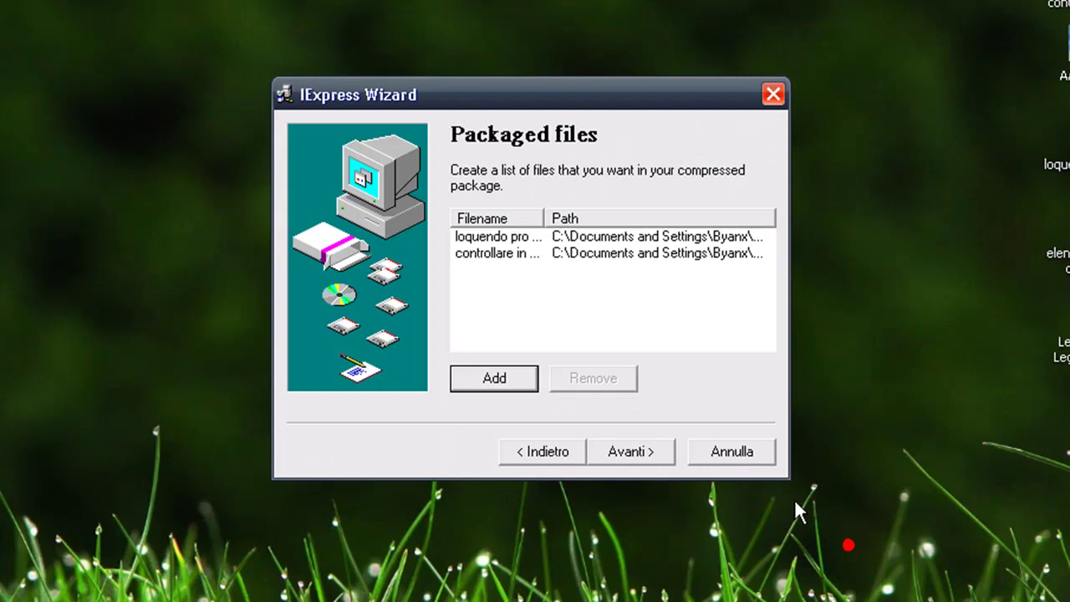
pyautogui.click(641, 452)
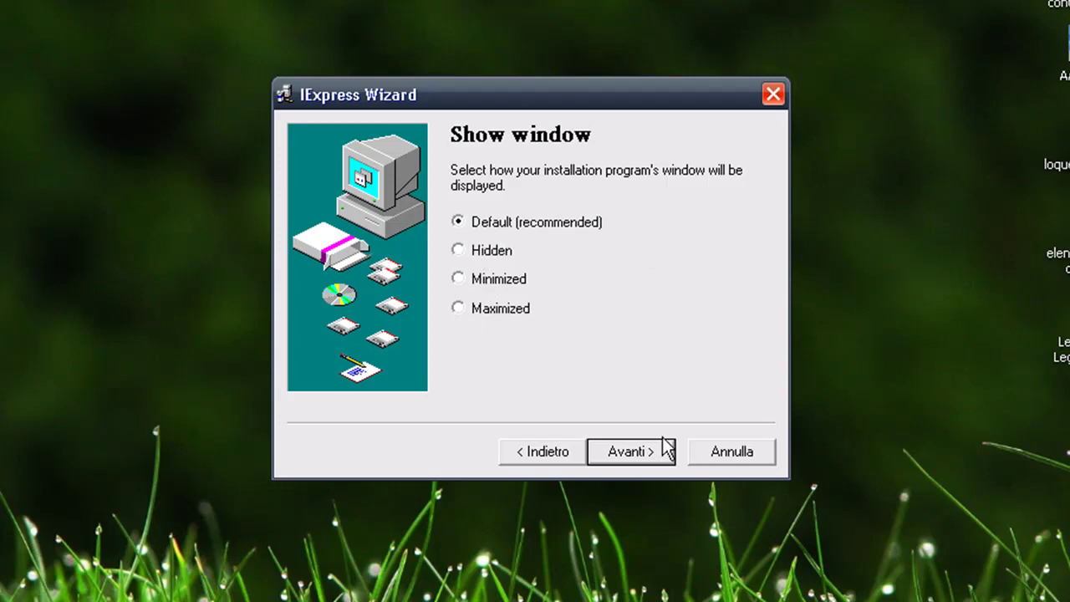
# Keep the default install window and set the finished message to "L'installazione è andata buon fine".
pyautogui.click(640, 451)
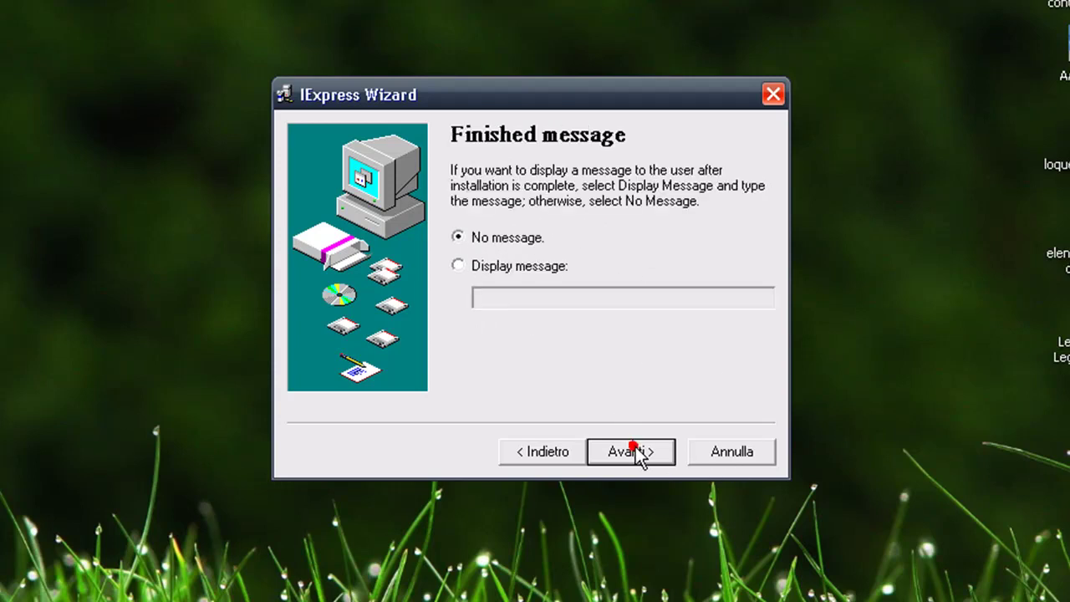
pyautogui.click(457, 267)
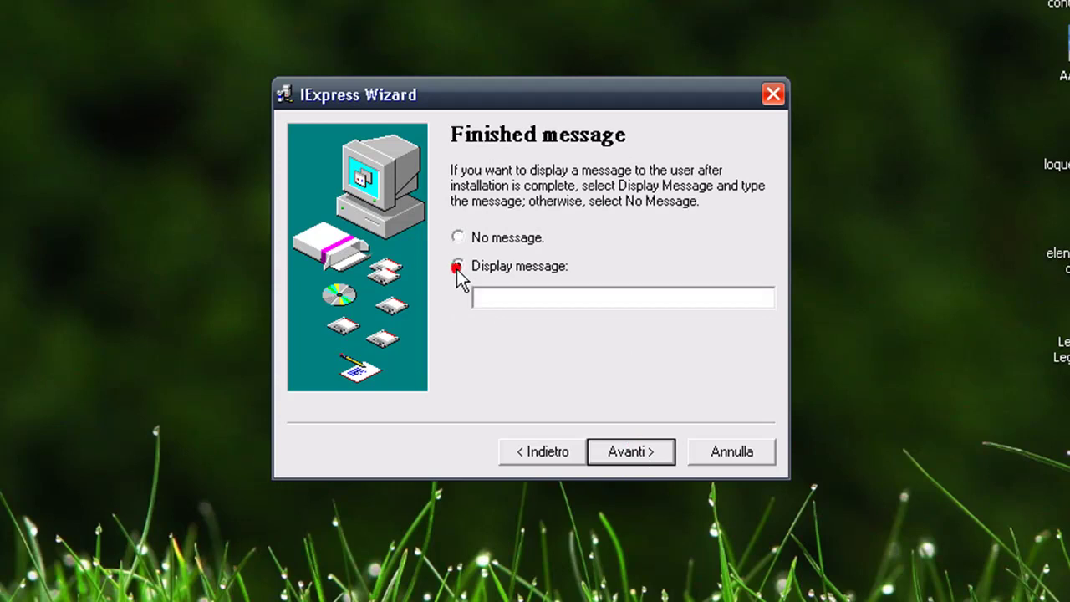
pyautogui.click(460, 238)
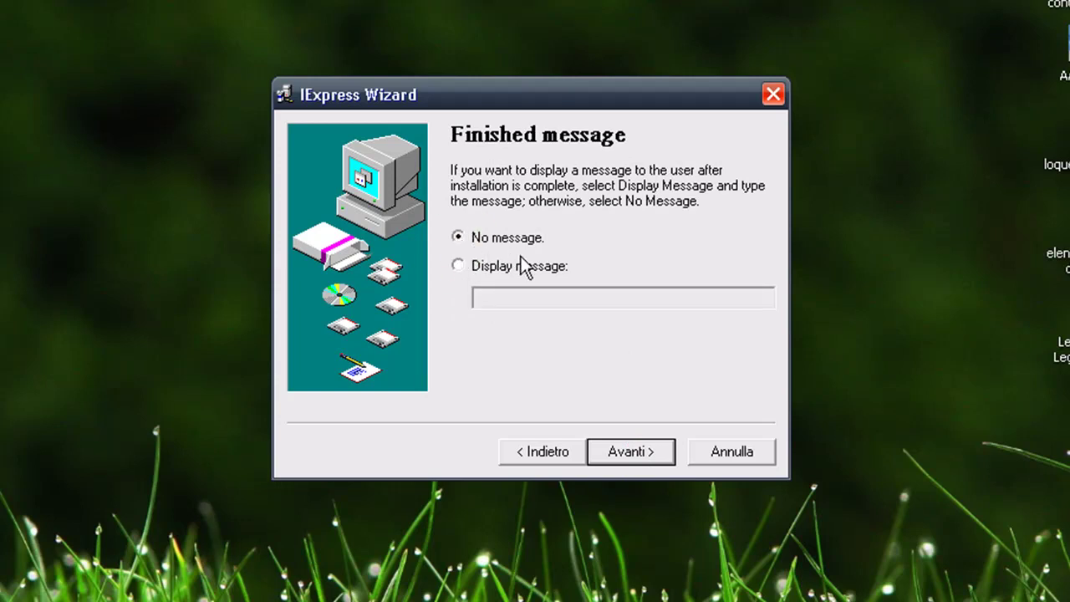
pyautogui.click(459, 265)
pyautogui.click(507, 296)
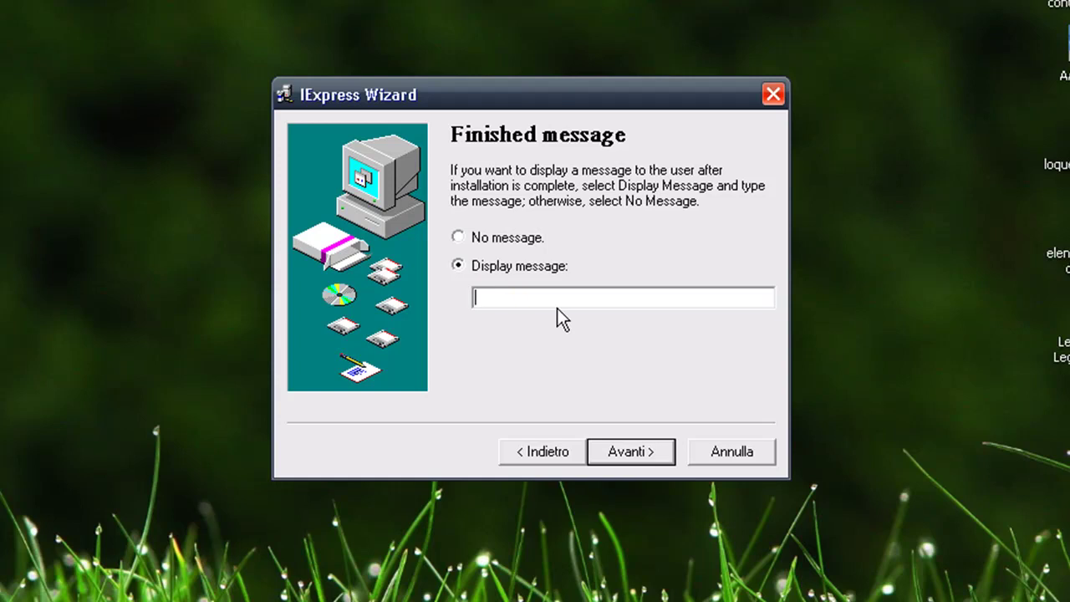
pyautogui.write("L'installazione è and")
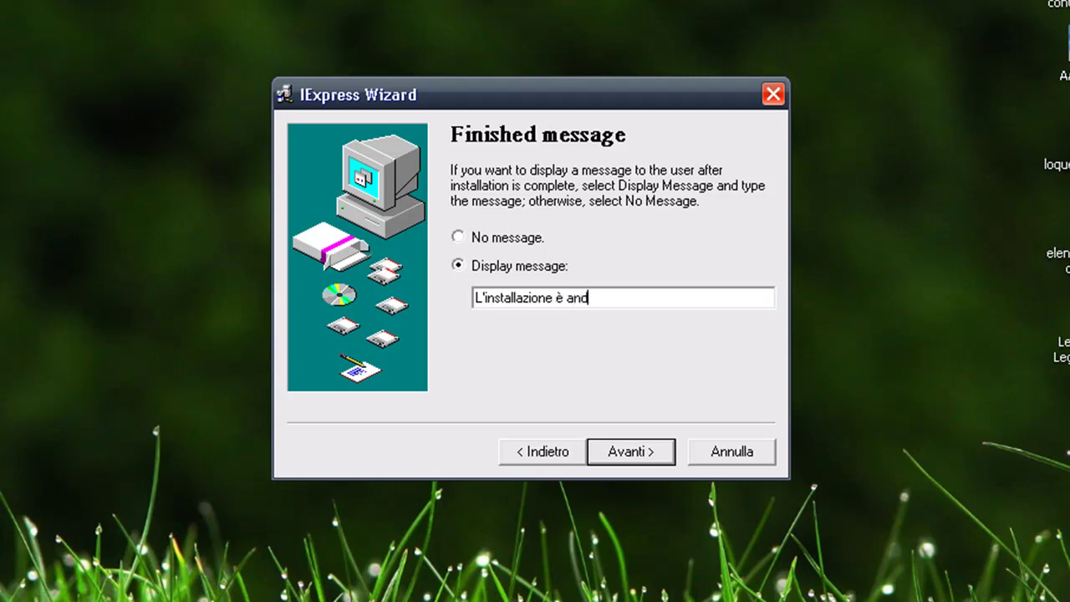
pyautogui.write('ata buon fuine')
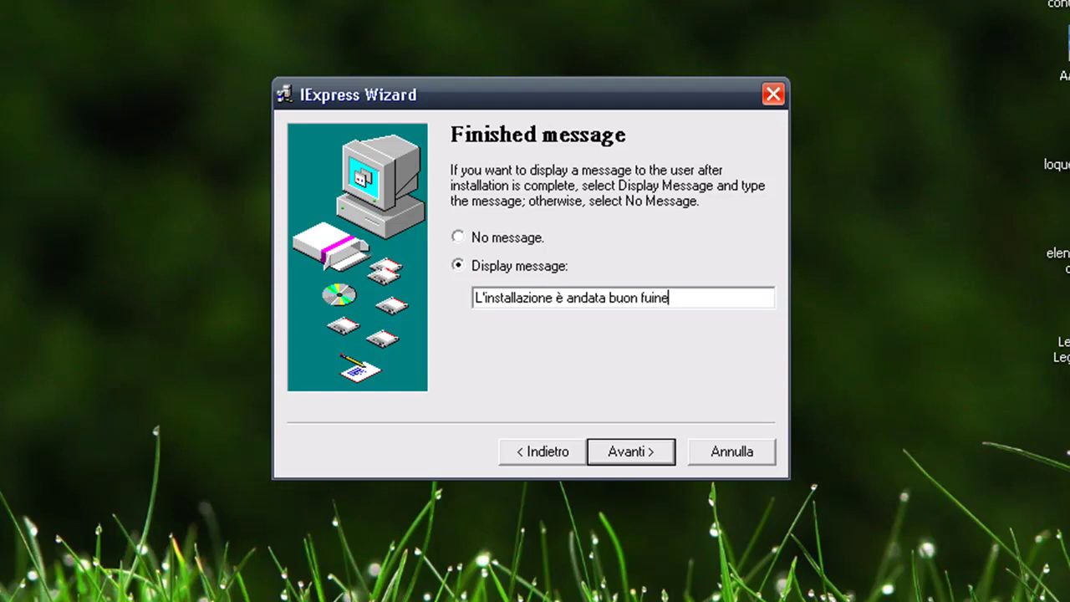
pyautogui.press('BackSpace')
pyautogui.click(684, 297)
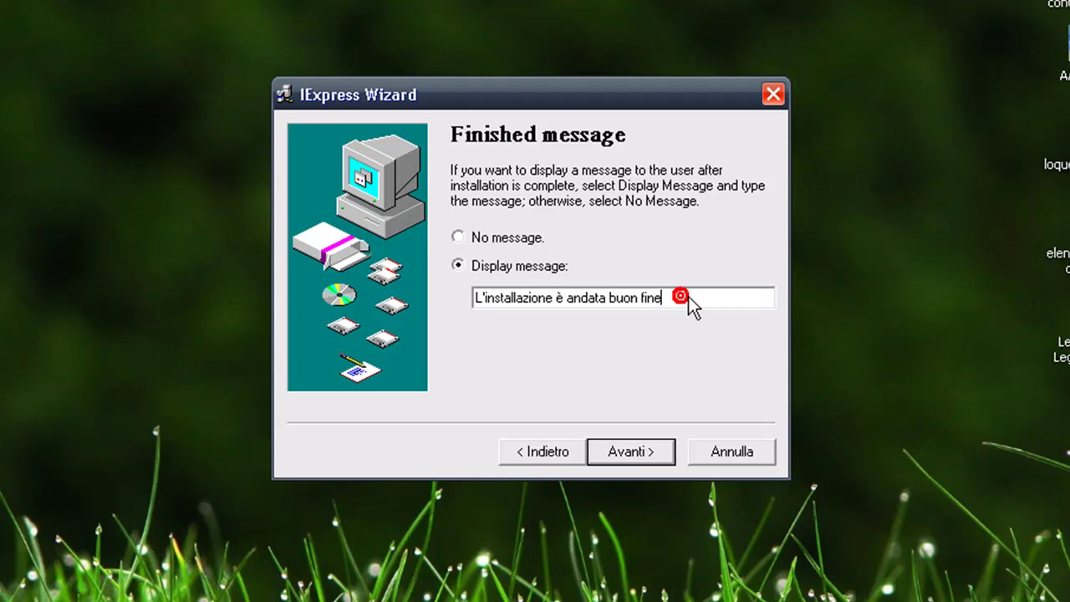
pyautogui.click(648, 454)
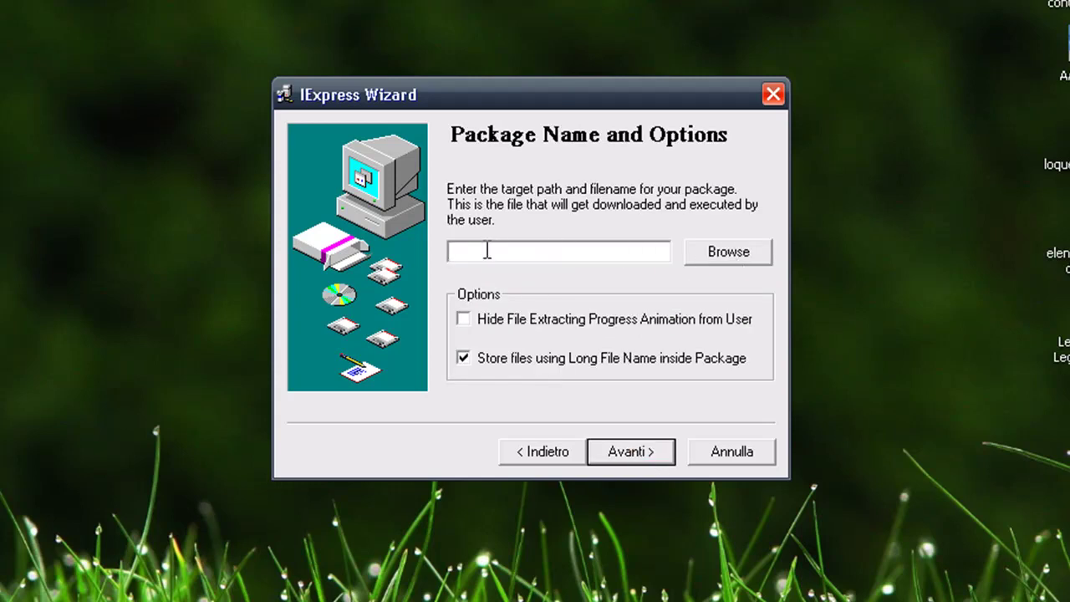
# Set the package's target file to "prova mod" on the Desktop, keeping long file names stored inside the package.
pyautogui.click(743, 252)
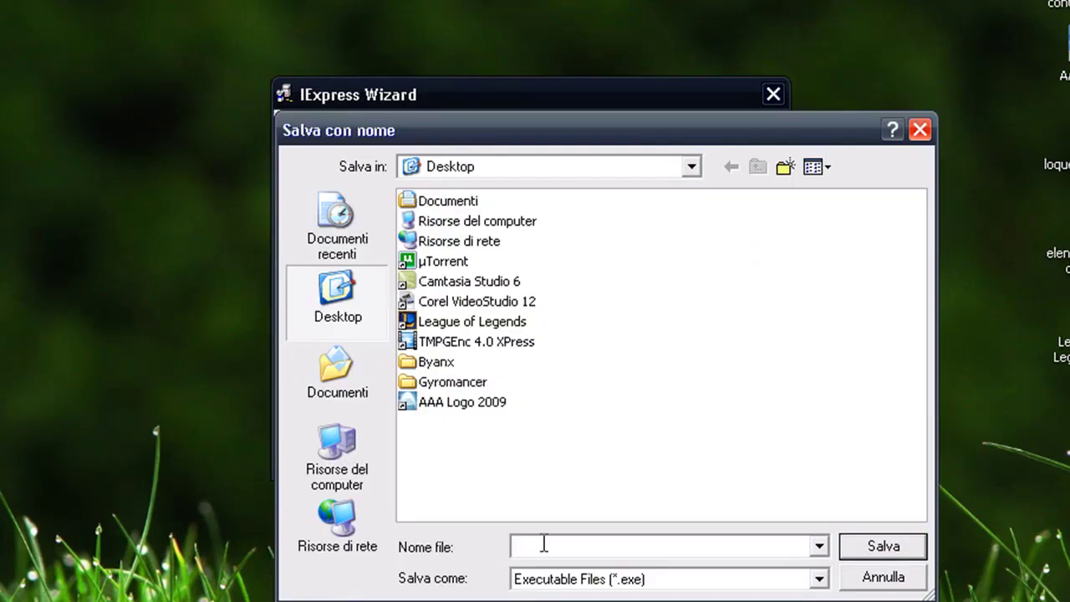
pyautogui.write('prova mod')
pyautogui.click(860, 548)
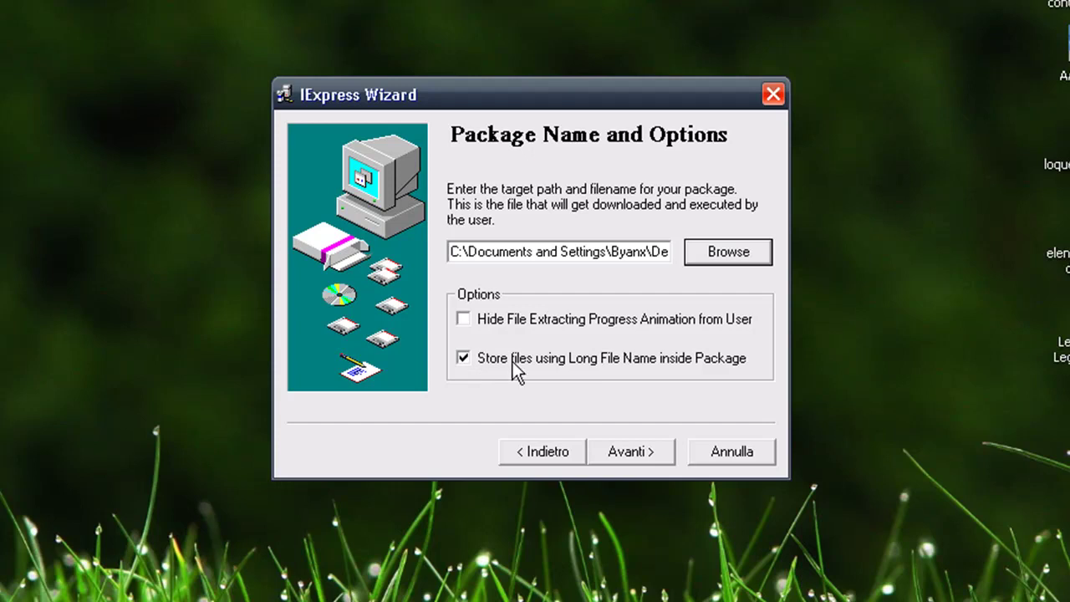
pyautogui.click(631, 452)
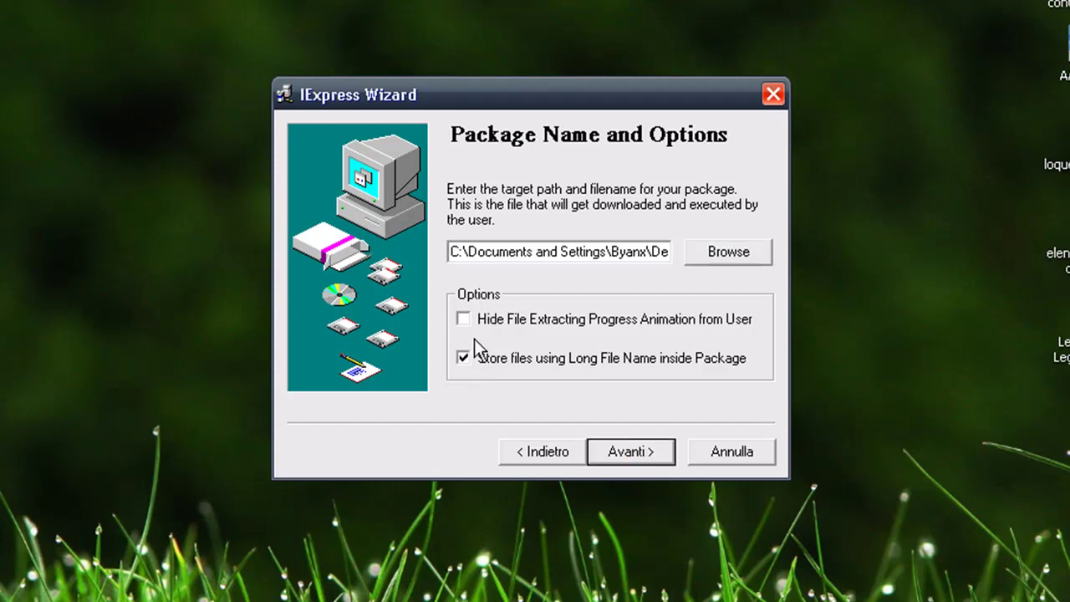
pyautogui.click(622, 452)
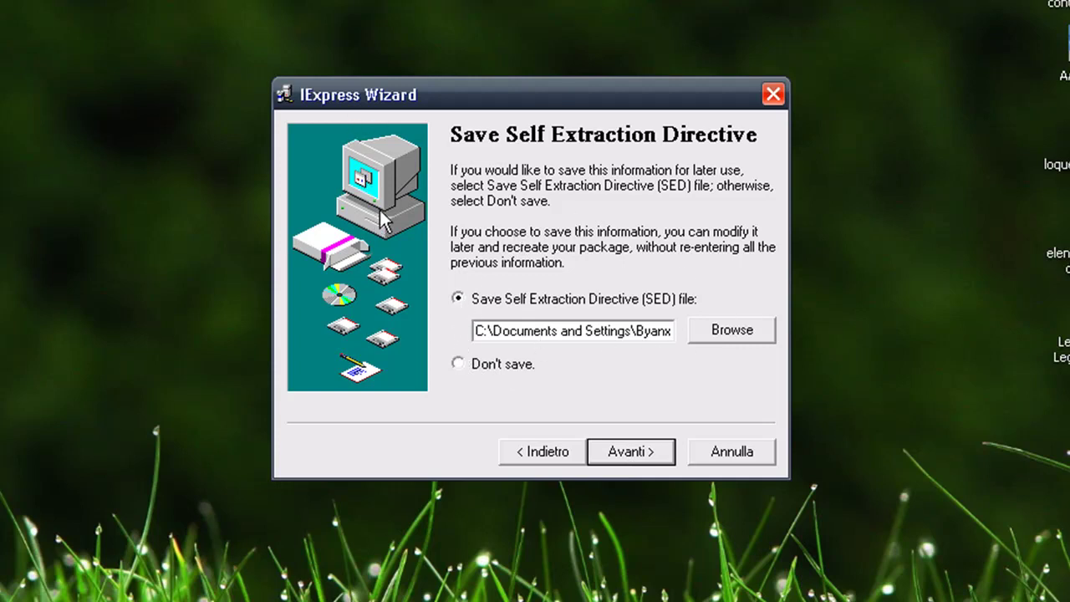
# Choose not to save the Self Extraction Directive, create the package and finish the wizard.
pyautogui.moveTo(329, 99); pyautogui.dragTo(258, 132)
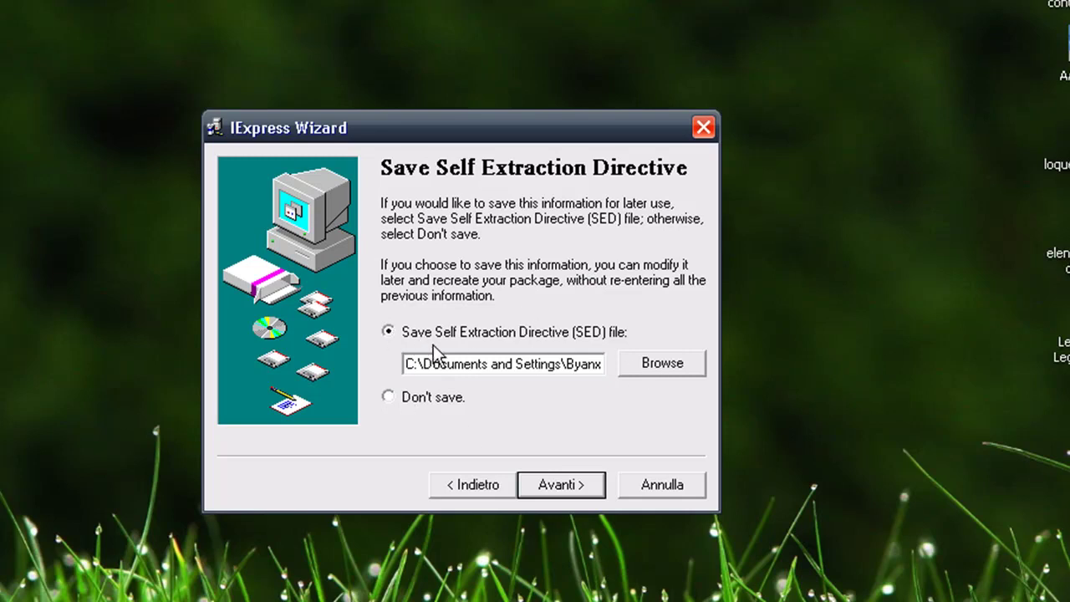
pyautogui.click(389, 398)
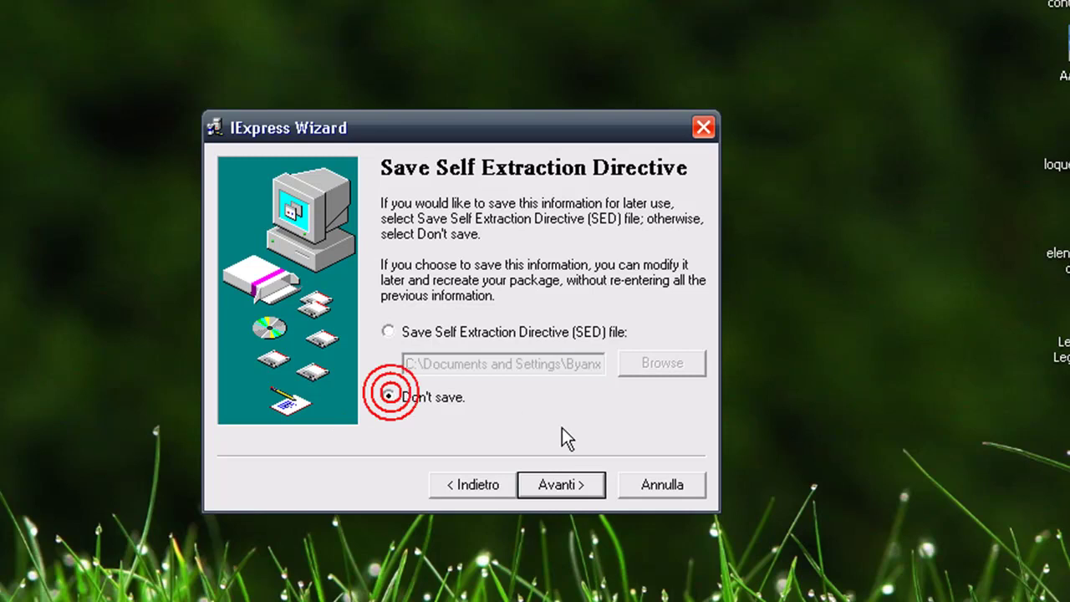
pyautogui.click(580, 482)
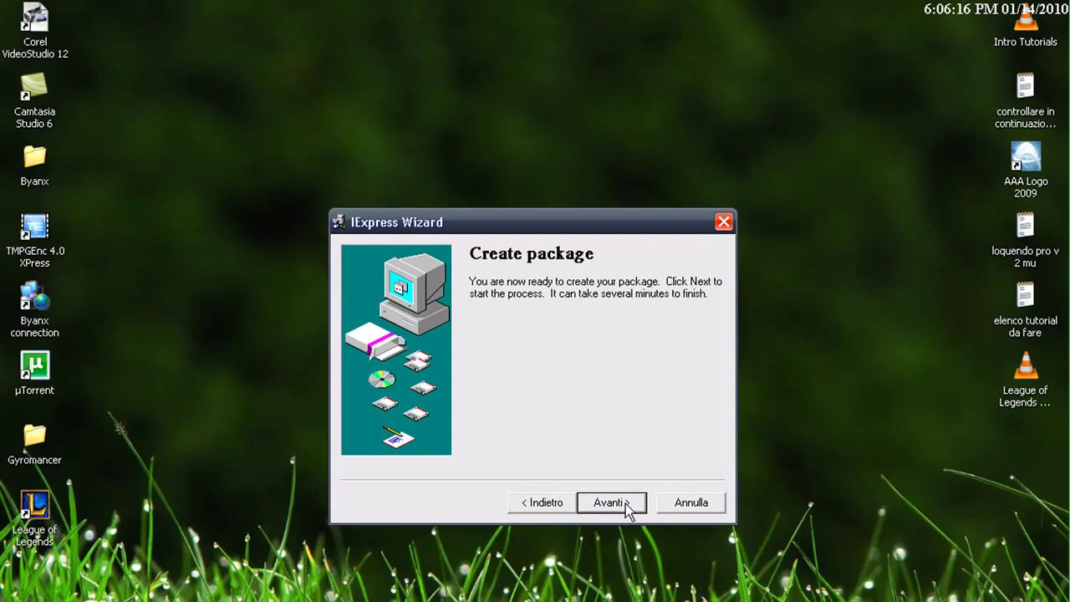
pyautogui.click(611, 502)
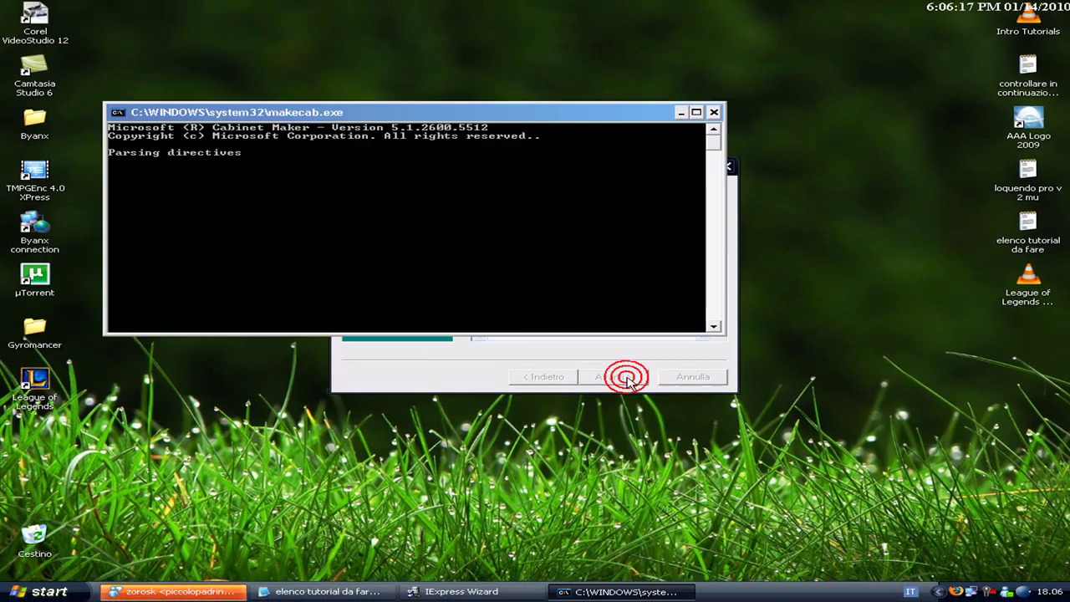
pyautogui.click(613, 377)
# Move the "prova mod" package to the middle of the desktop, run it, and accept its confirmation prompt and license.
pyautogui.moveTo(46, 443); pyautogui.dragTo(401, 286)
pyautogui.click(614, 270)
pyautogui.doubleClick(404, 280)
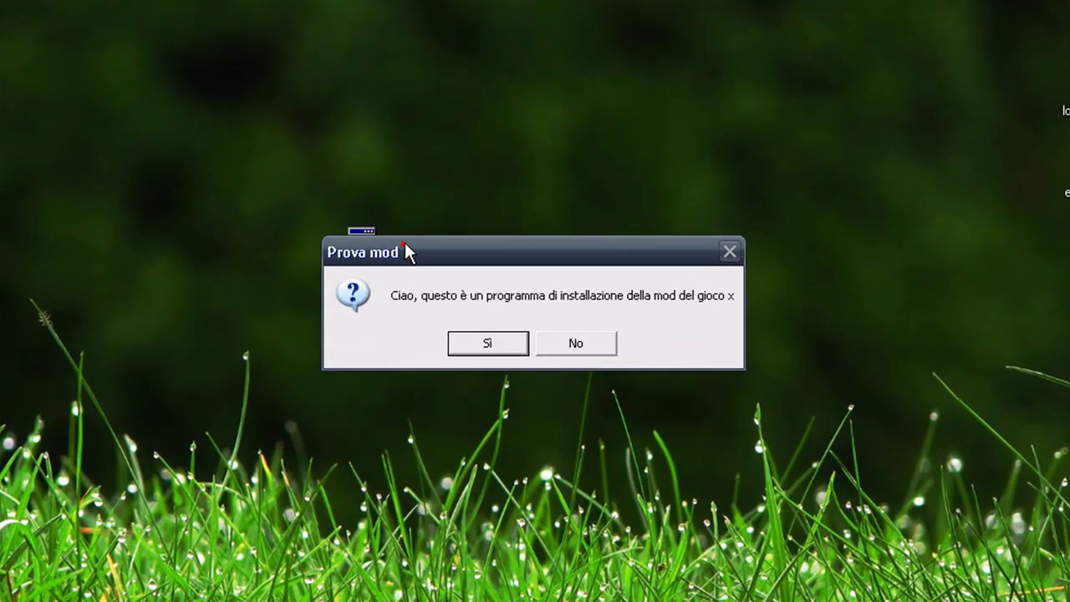
pyautogui.moveTo(432, 274); pyautogui.dragTo(455, 240)
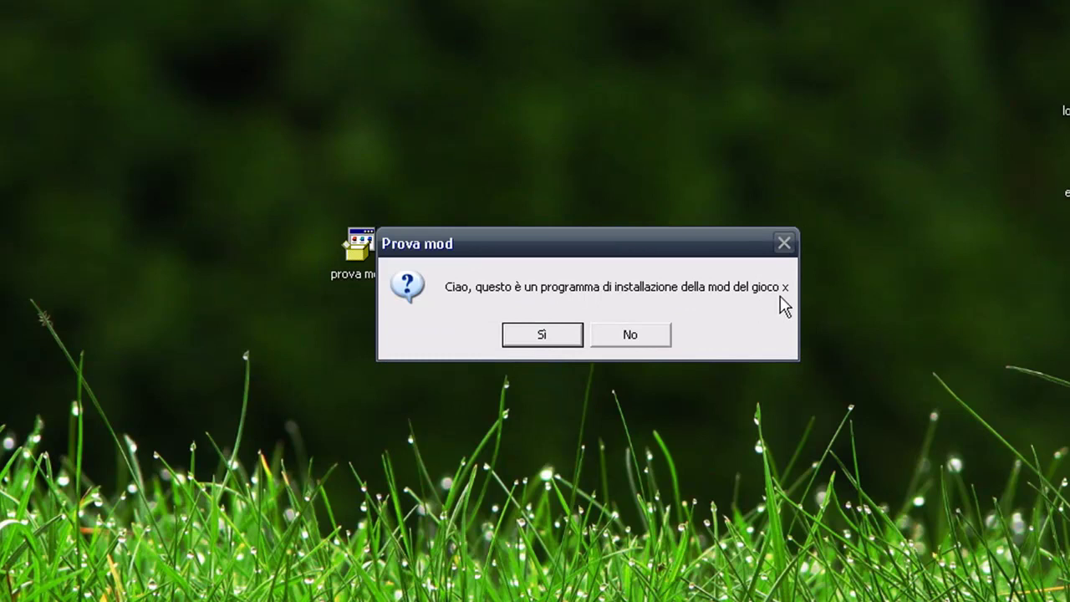
pyautogui.click(550, 337)
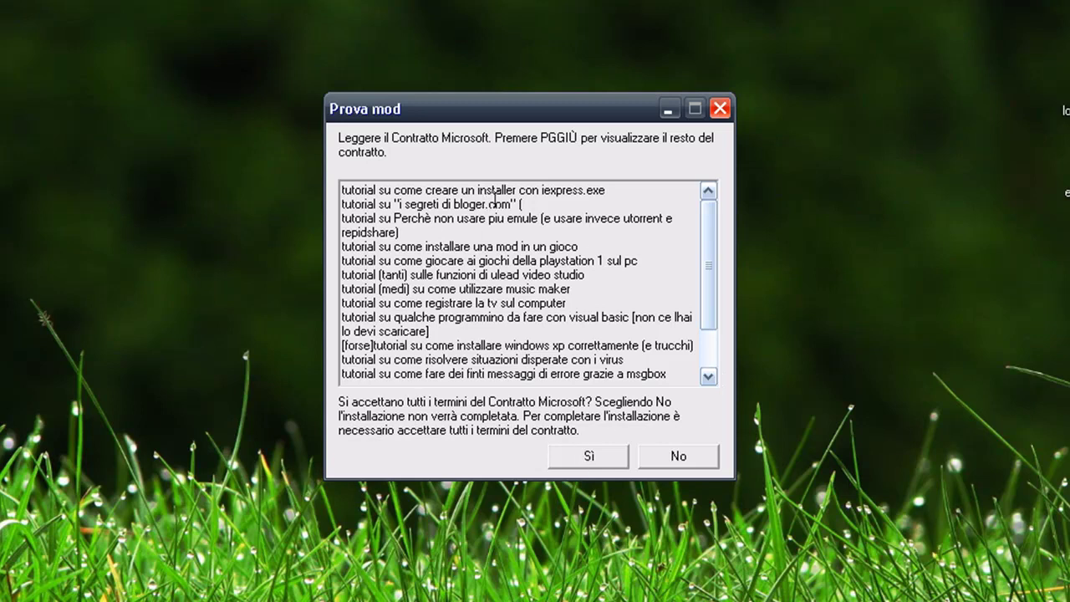
pyautogui.click(585, 458)
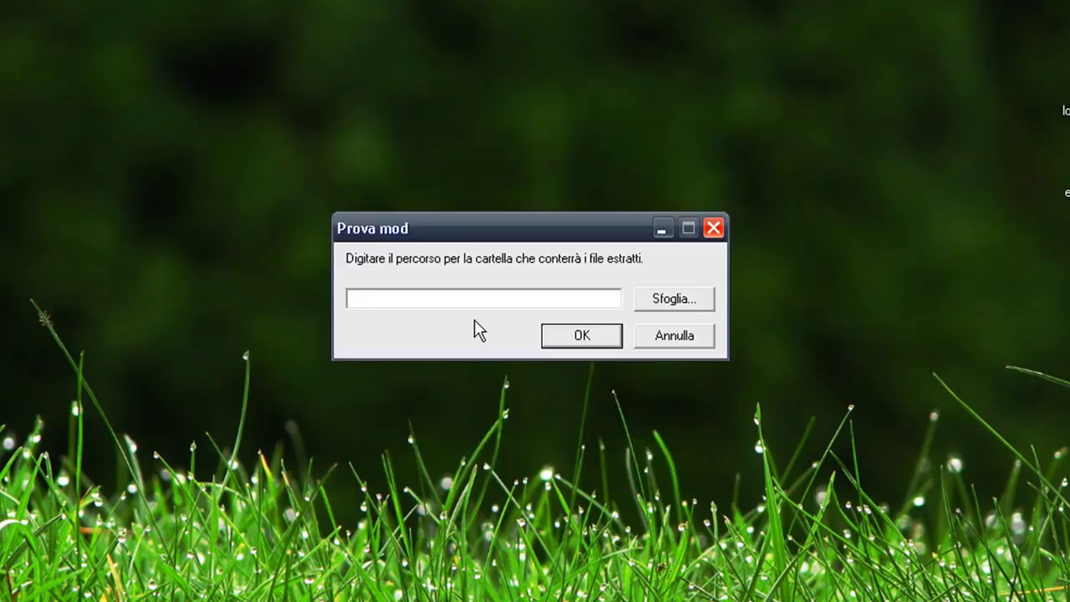
# Extract the package's files into the Gyromancer folder on the Desktop and dismiss the finished message.
pyautogui.click(677, 300)
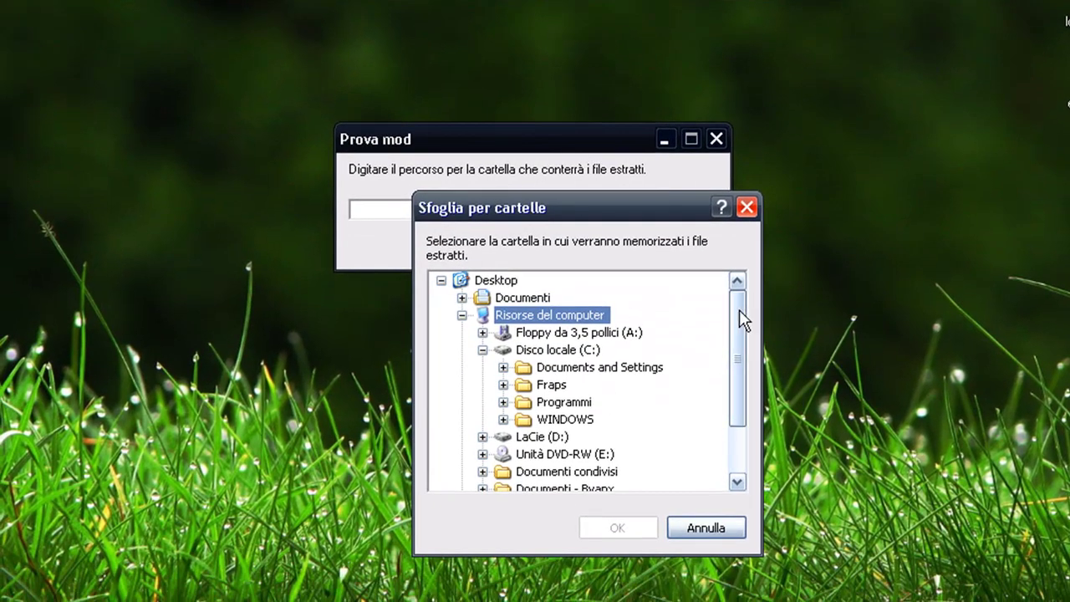
pyautogui.moveTo(737, 365); pyautogui.dragTo(568, 472)
pyautogui.scroll(2, 519, 359)
pyautogui.click(466, 281)
pyautogui.scroll(-2, 644, 385)
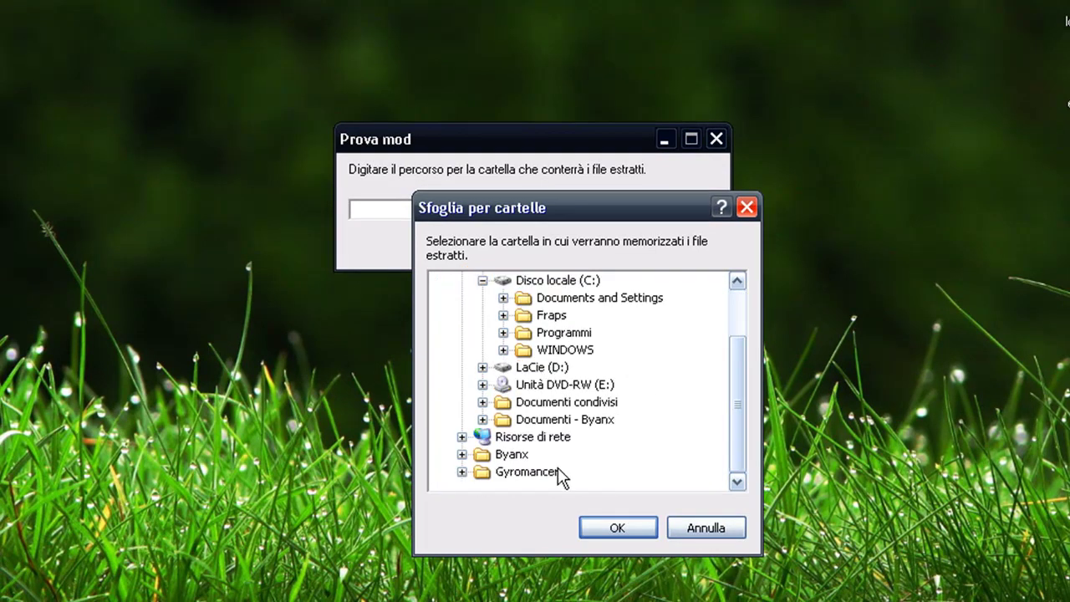
pyautogui.click(478, 473)
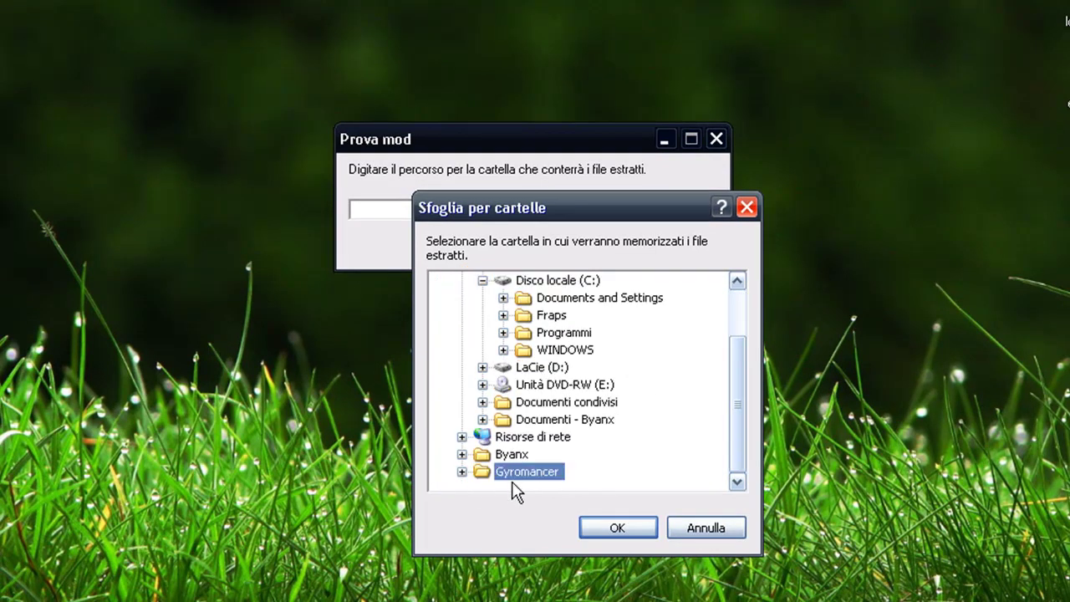
pyautogui.click(615, 525)
pyautogui.click(587, 247)
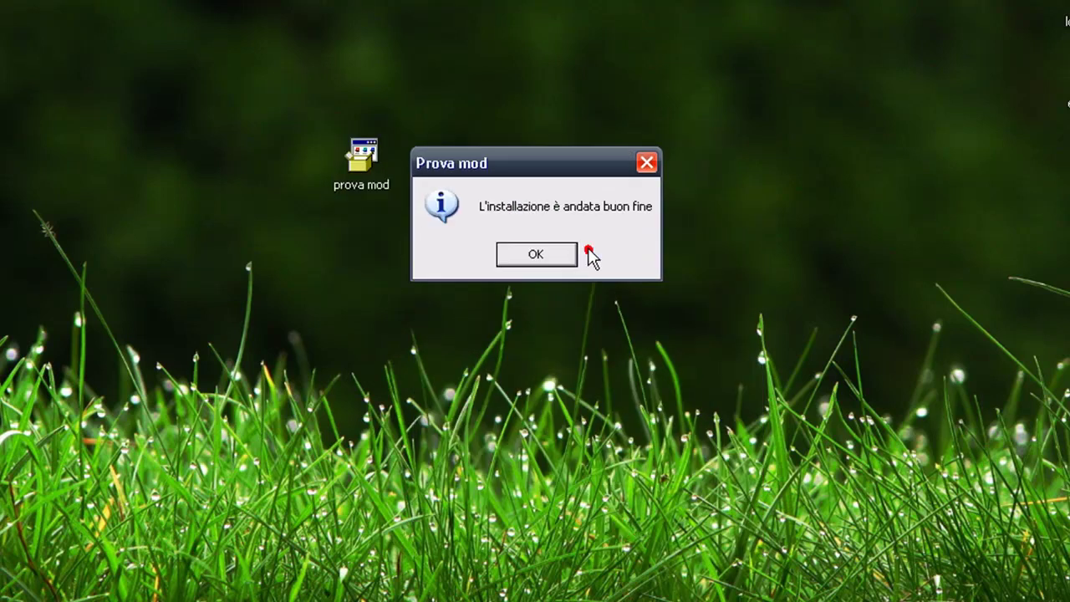
pyautogui.click(539, 255)
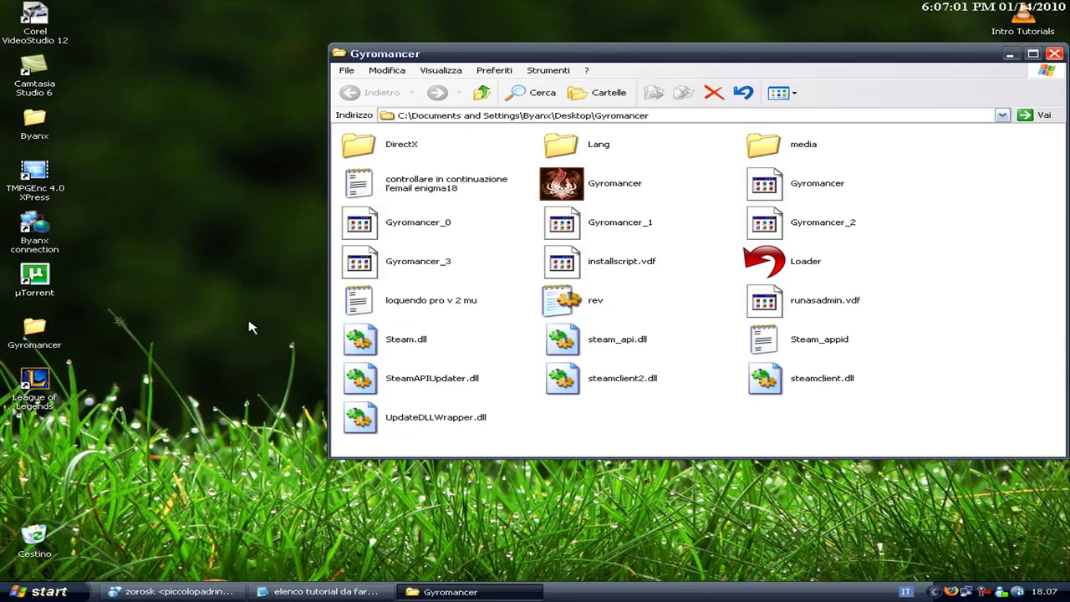
# Examine the Gyromancer folder for the two text files extracted from the package.
pyautogui.click(372, 301)
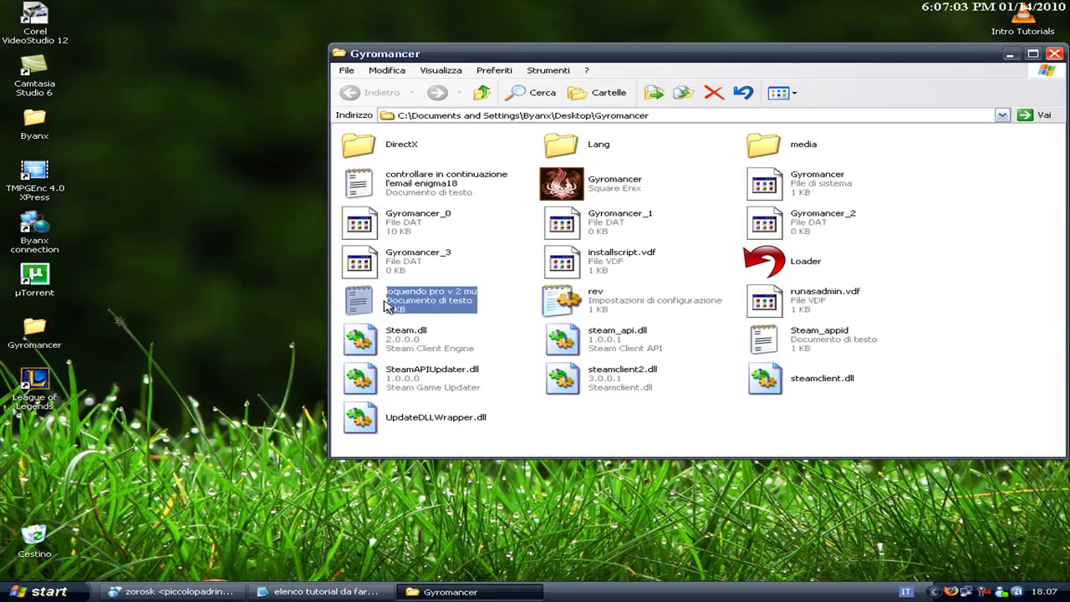
pyautogui.click(402, 190)
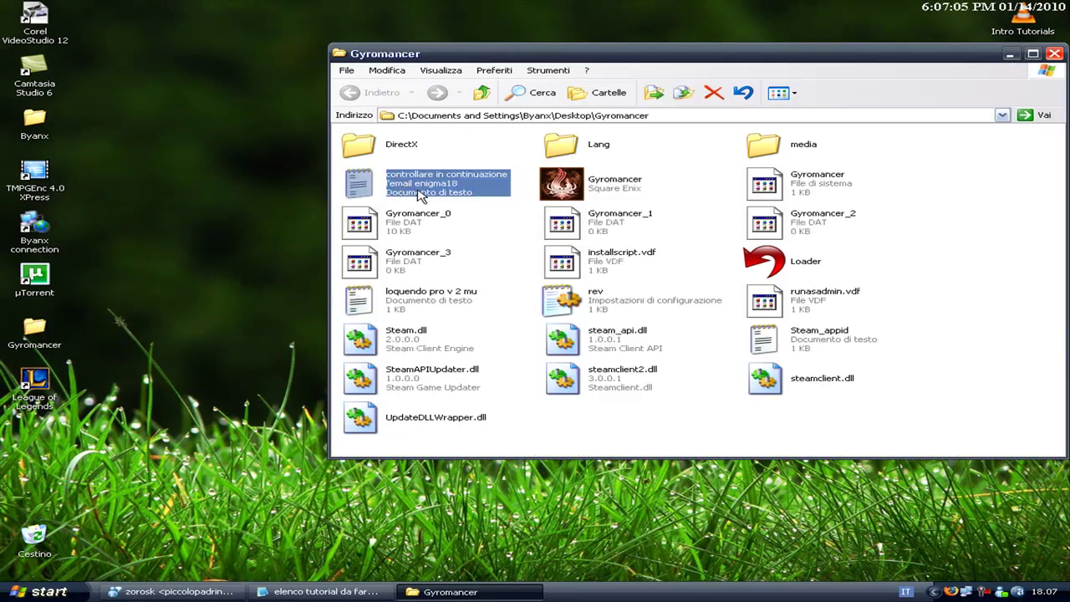
pyautogui.click(635, 408)
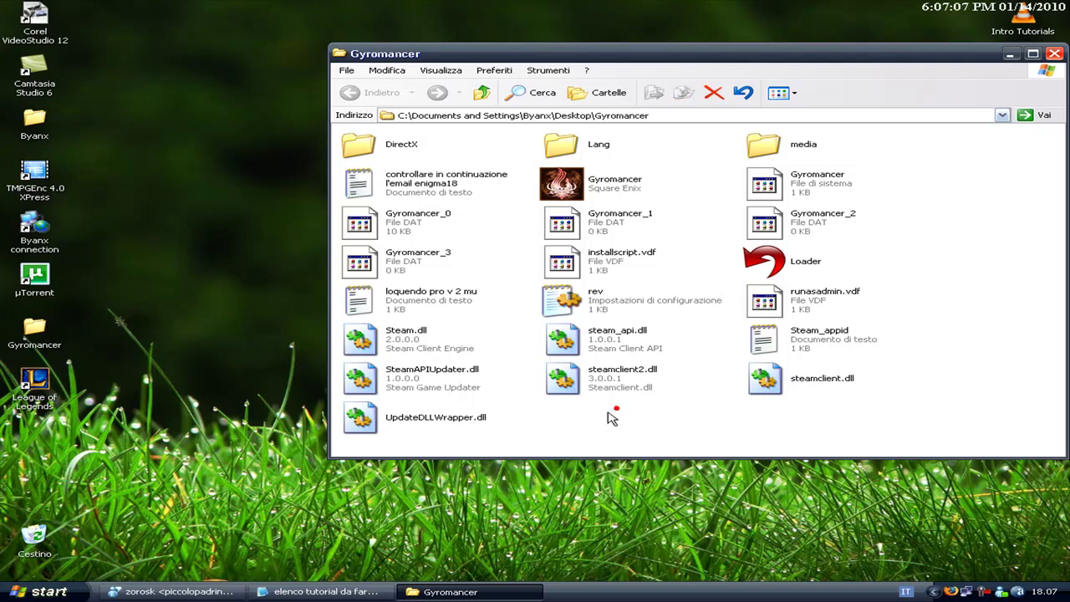
pyautogui.click(530, 401)
pyautogui.moveTo(959, 55); pyautogui.dragTo(655, 57)
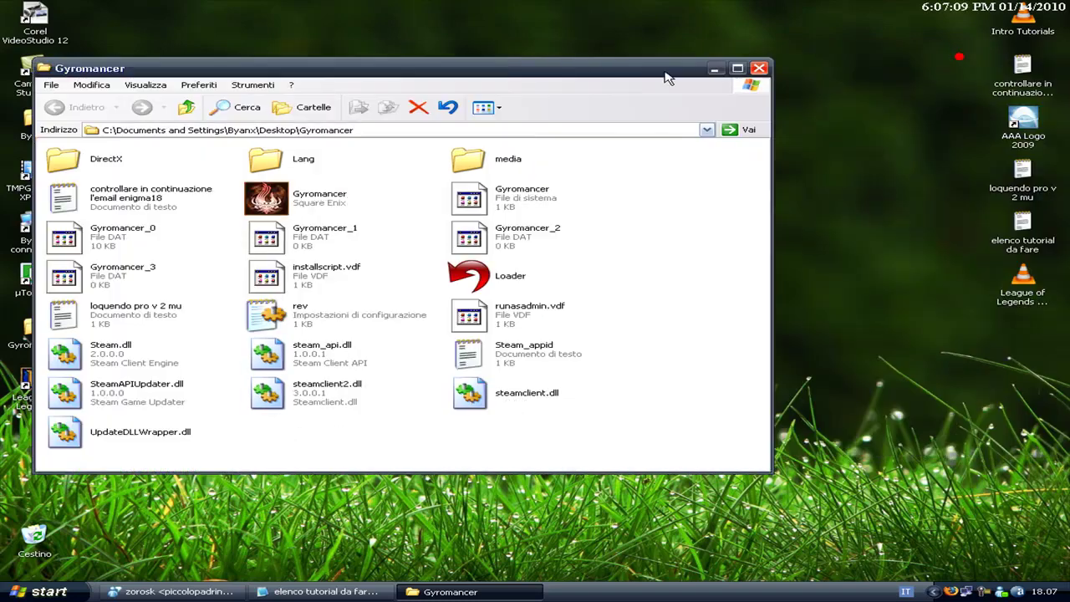
# Close the Gyromancer folder and move the "prova mod" package from the desktop to the Recycle Bin.
pyautogui.click(750, 55)
pyautogui.click(569, 254)
pyautogui.moveTo(403, 287); pyautogui.dragTo(34, 540)
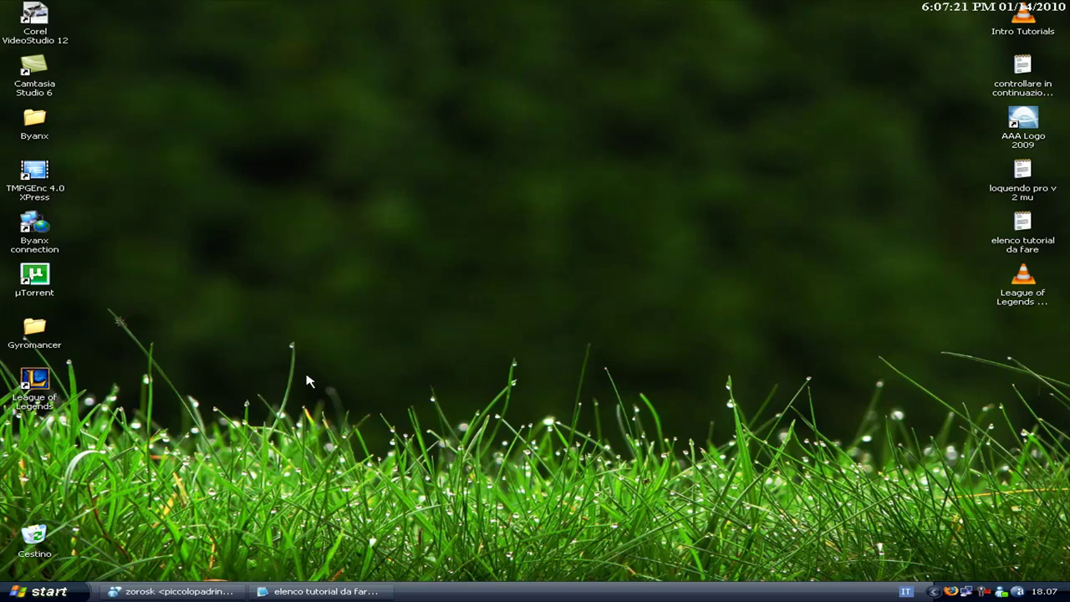
pyautogui.moveTo(91, 284); pyautogui.dragTo(605, 400)
pyautogui.moveTo(107, 401); pyautogui.dragTo(953, 412)
pyautogui.moveTo(1027, 423); pyautogui.dragTo(110, 50)
pyautogui.click(186, 90)
pyautogui.moveTo(81, 7); pyautogui.dragTo(6, 407)
pyautogui.click(46, 475)
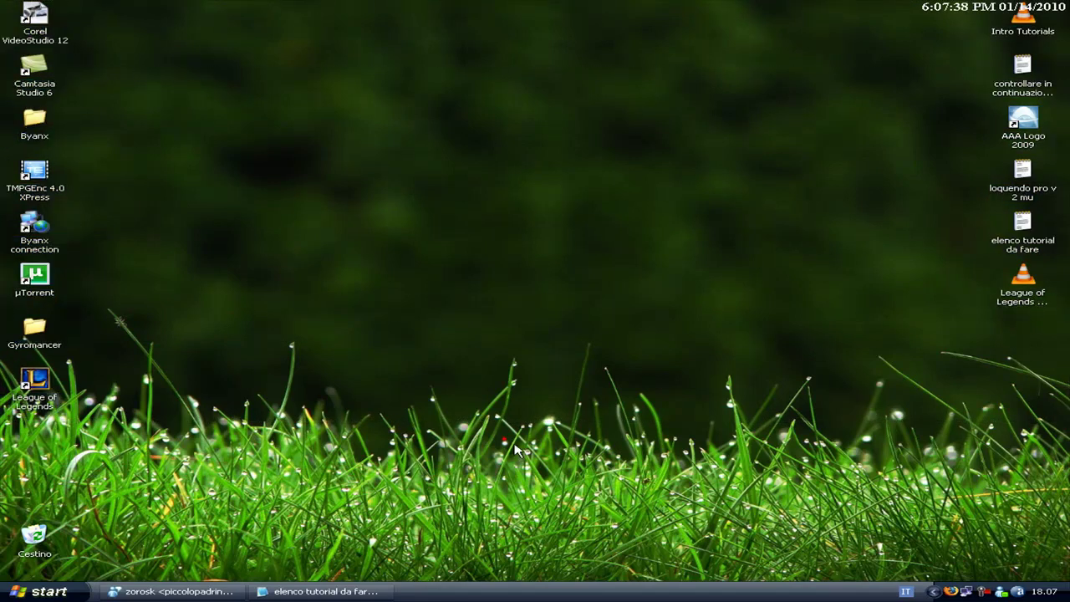